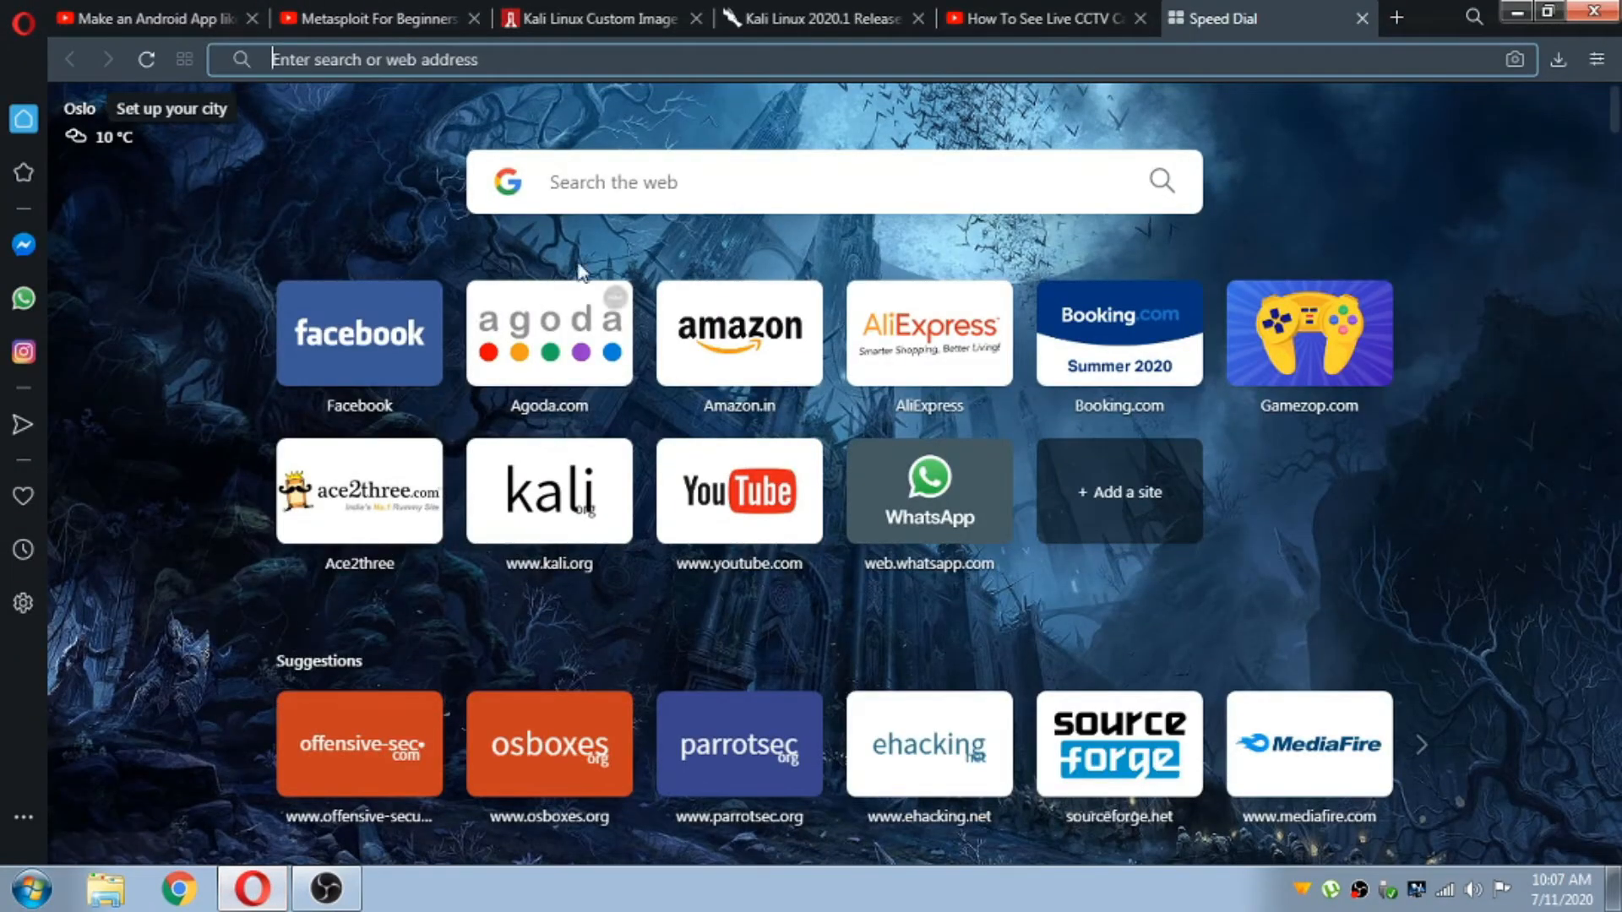
# Step: Search the web for "parrot os" and open the Parrot Security site at parrotlinux.org
pyautogui.click(627, 186)
pyautogui.write('parrot os')
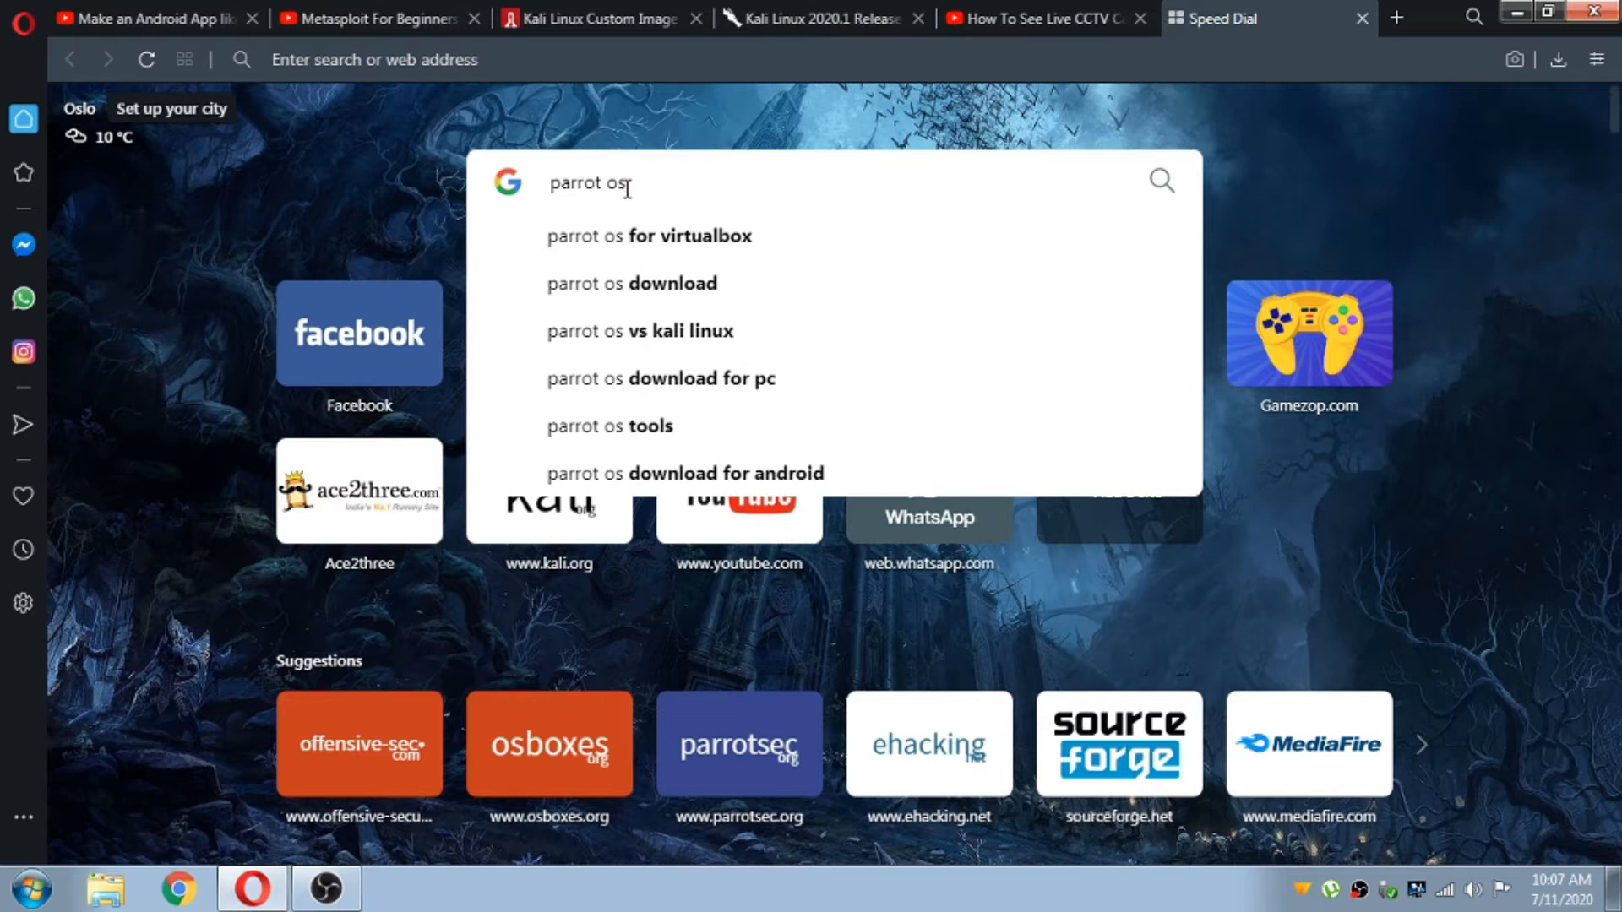
pyautogui.press('Return')
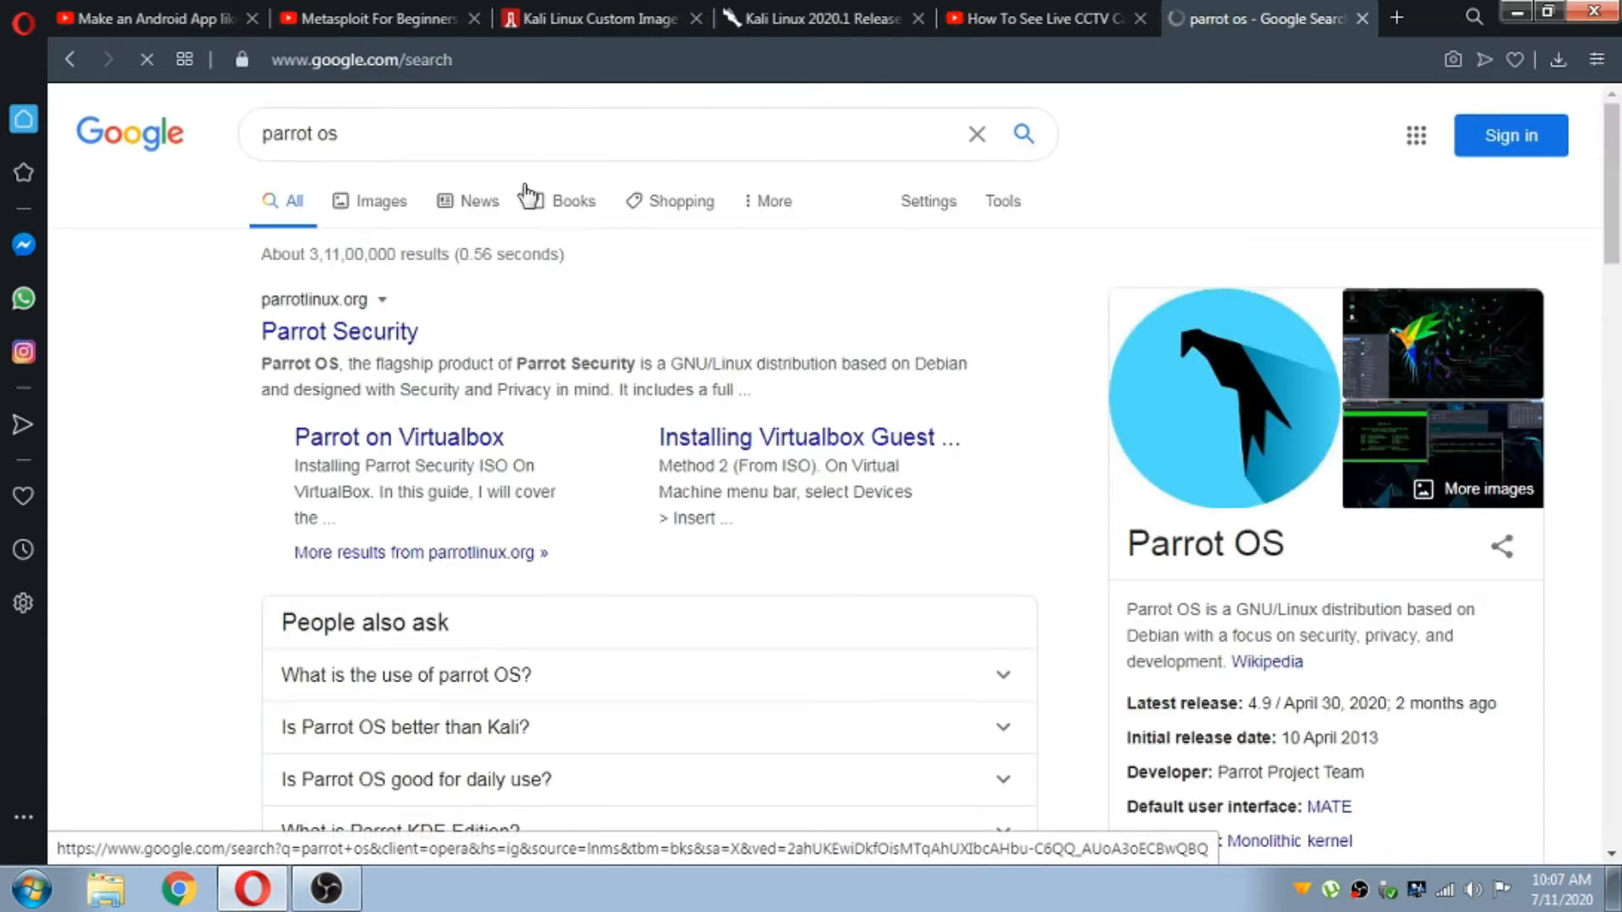
pyautogui.click(341, 328)
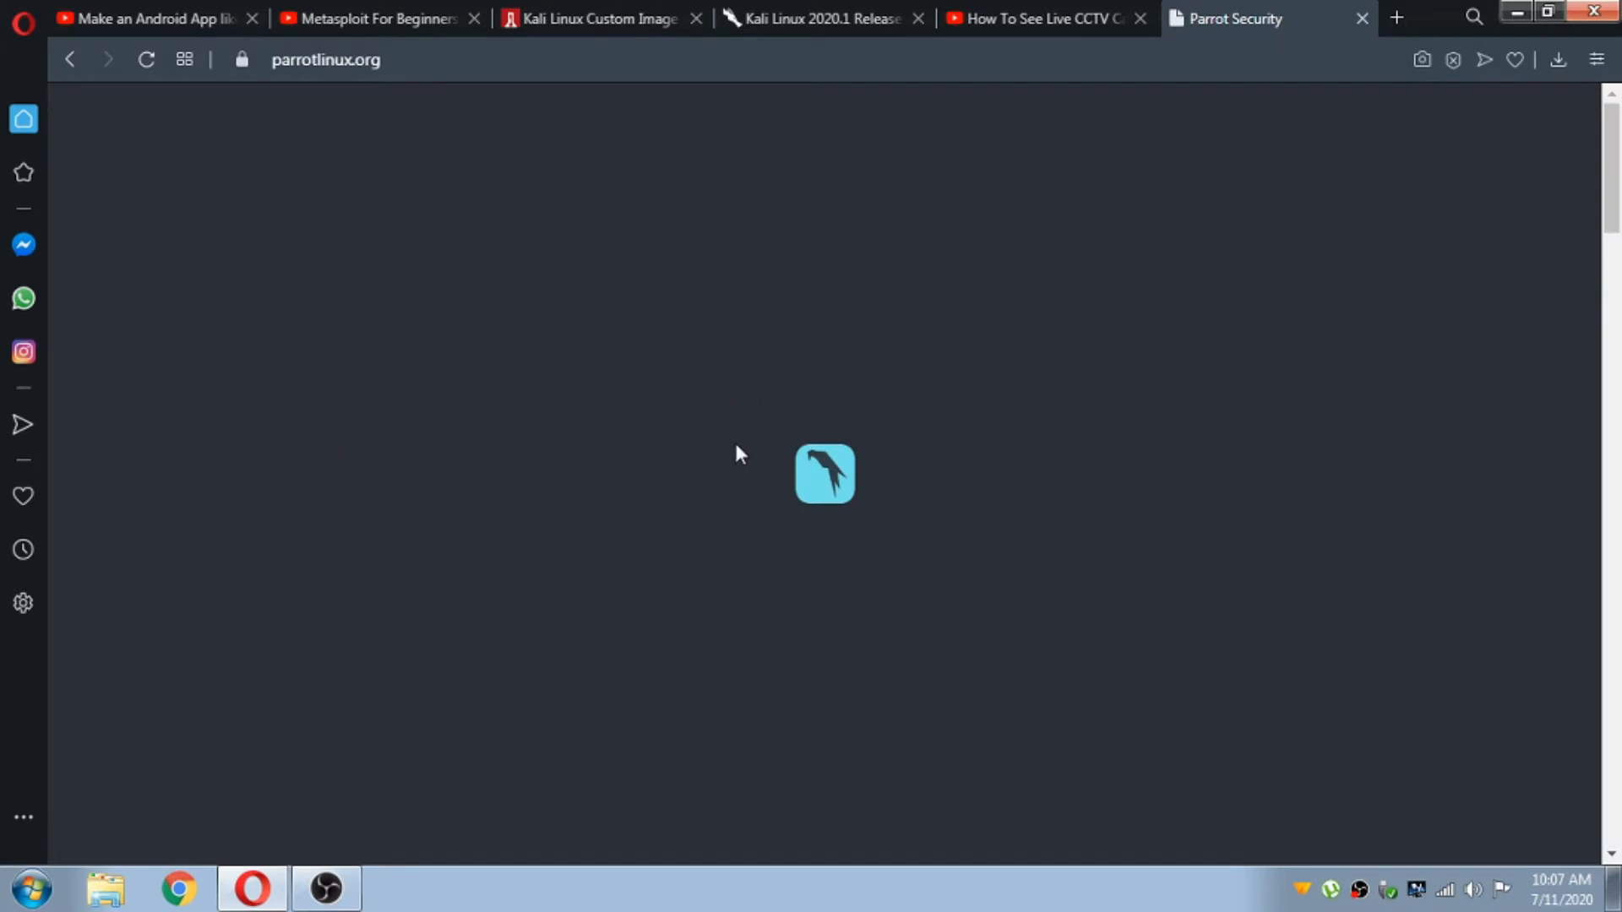
# Step: Start the direct download of the Parrot Security OVA from the site's Security edition downloads and check the browser's downloads
pyautogui.scroll(-8, 1296, 449)
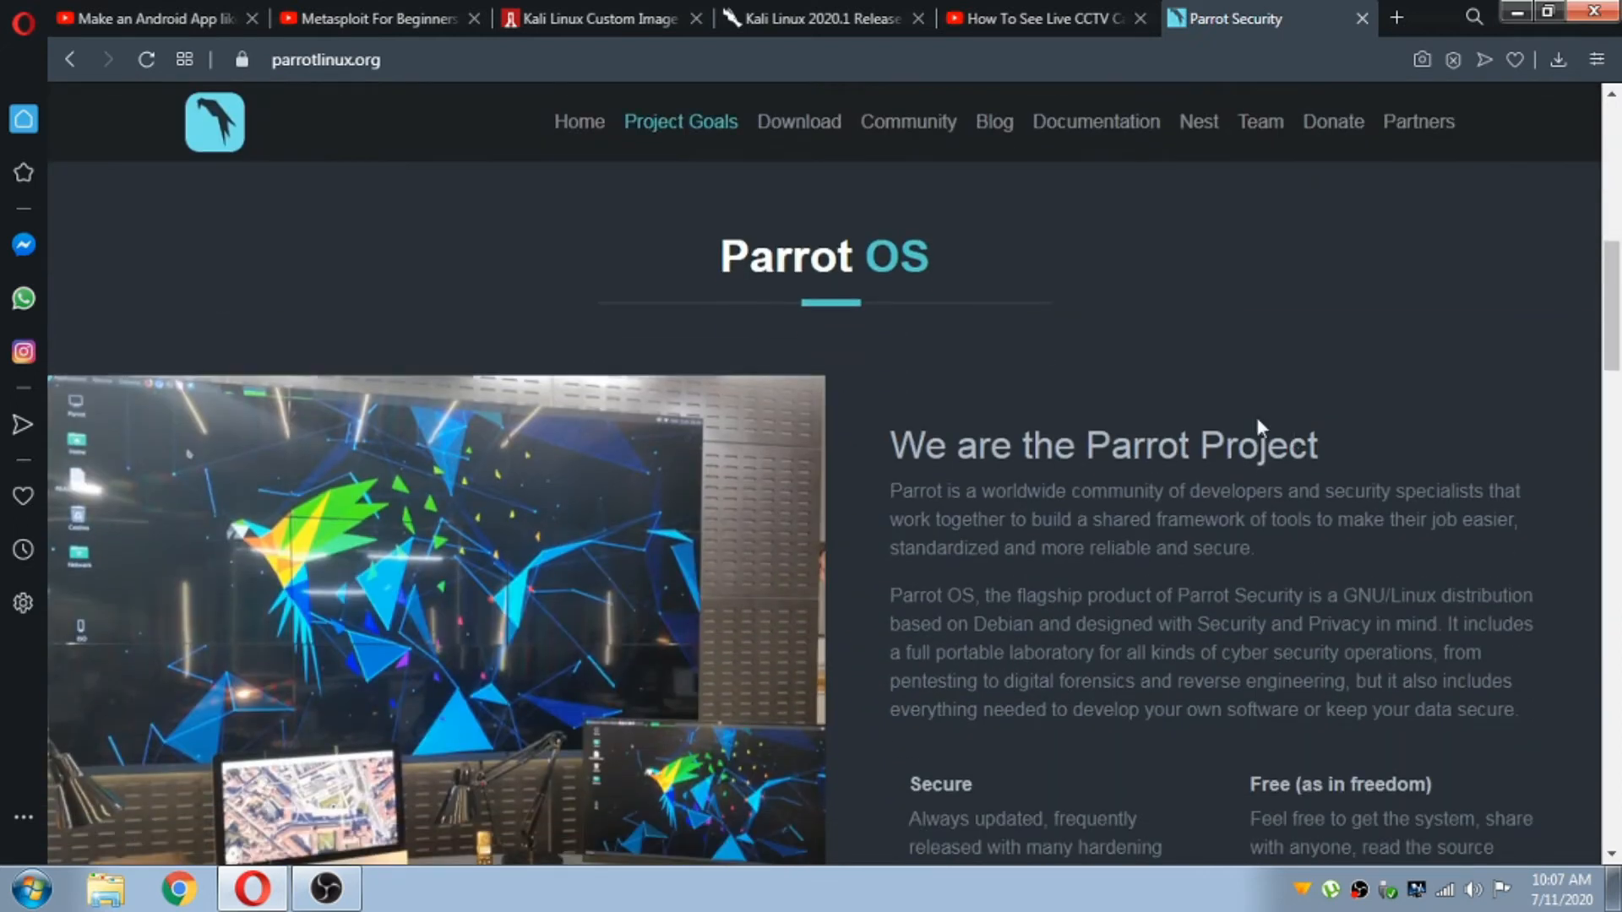
pyautogui.click(811, 125)
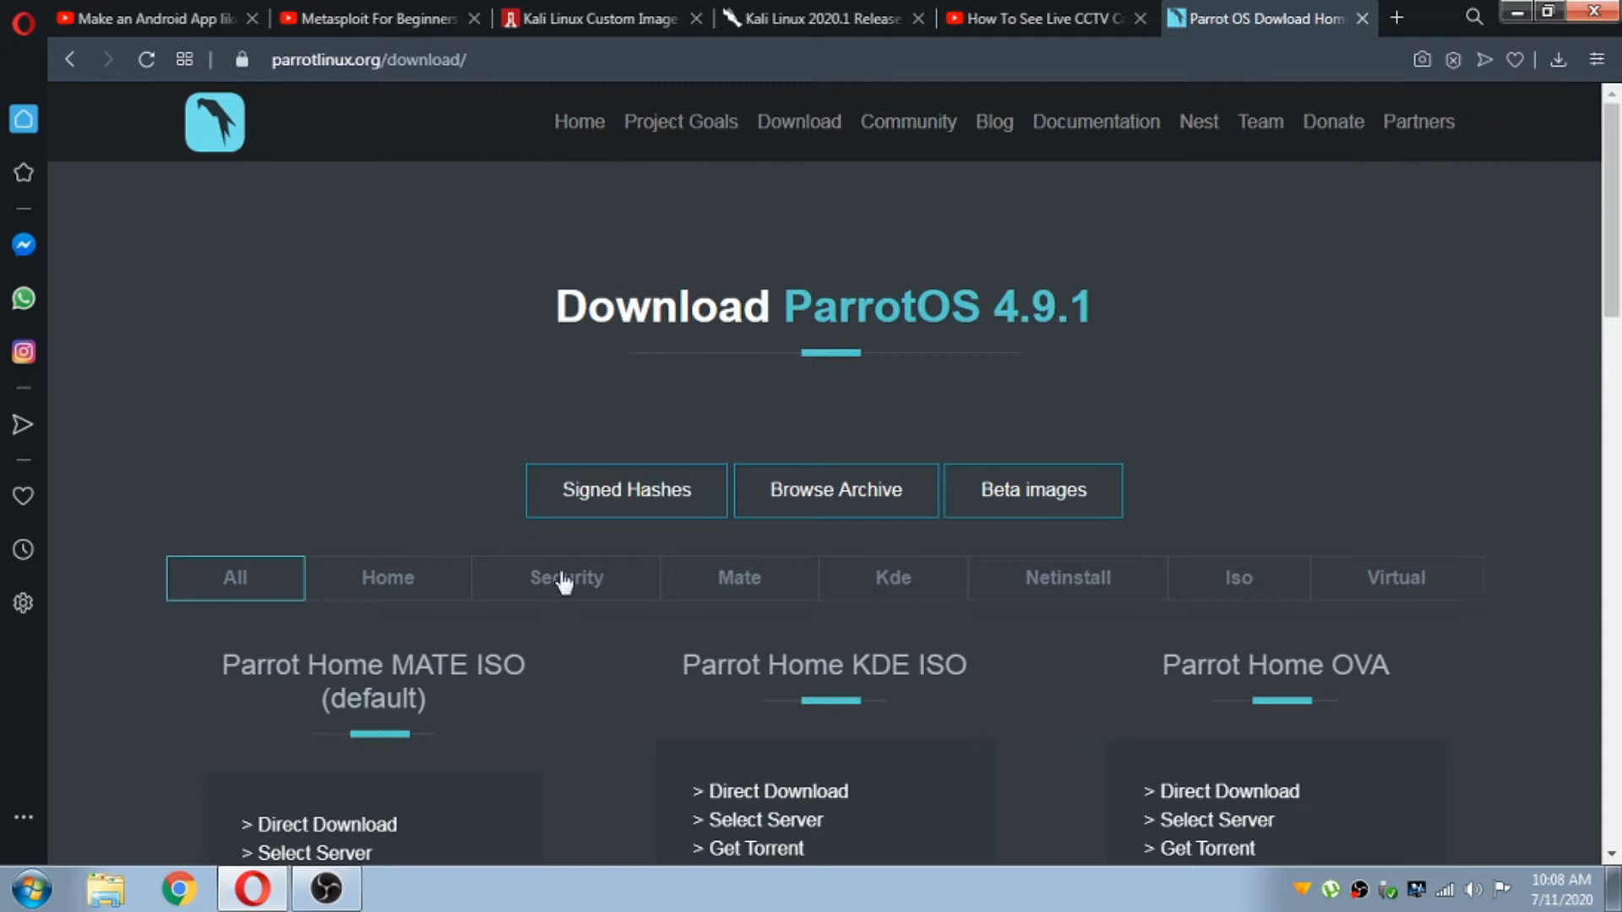
pyautogui.click(564, 583)
pyautogui.scroll(-3, 1185, 402)
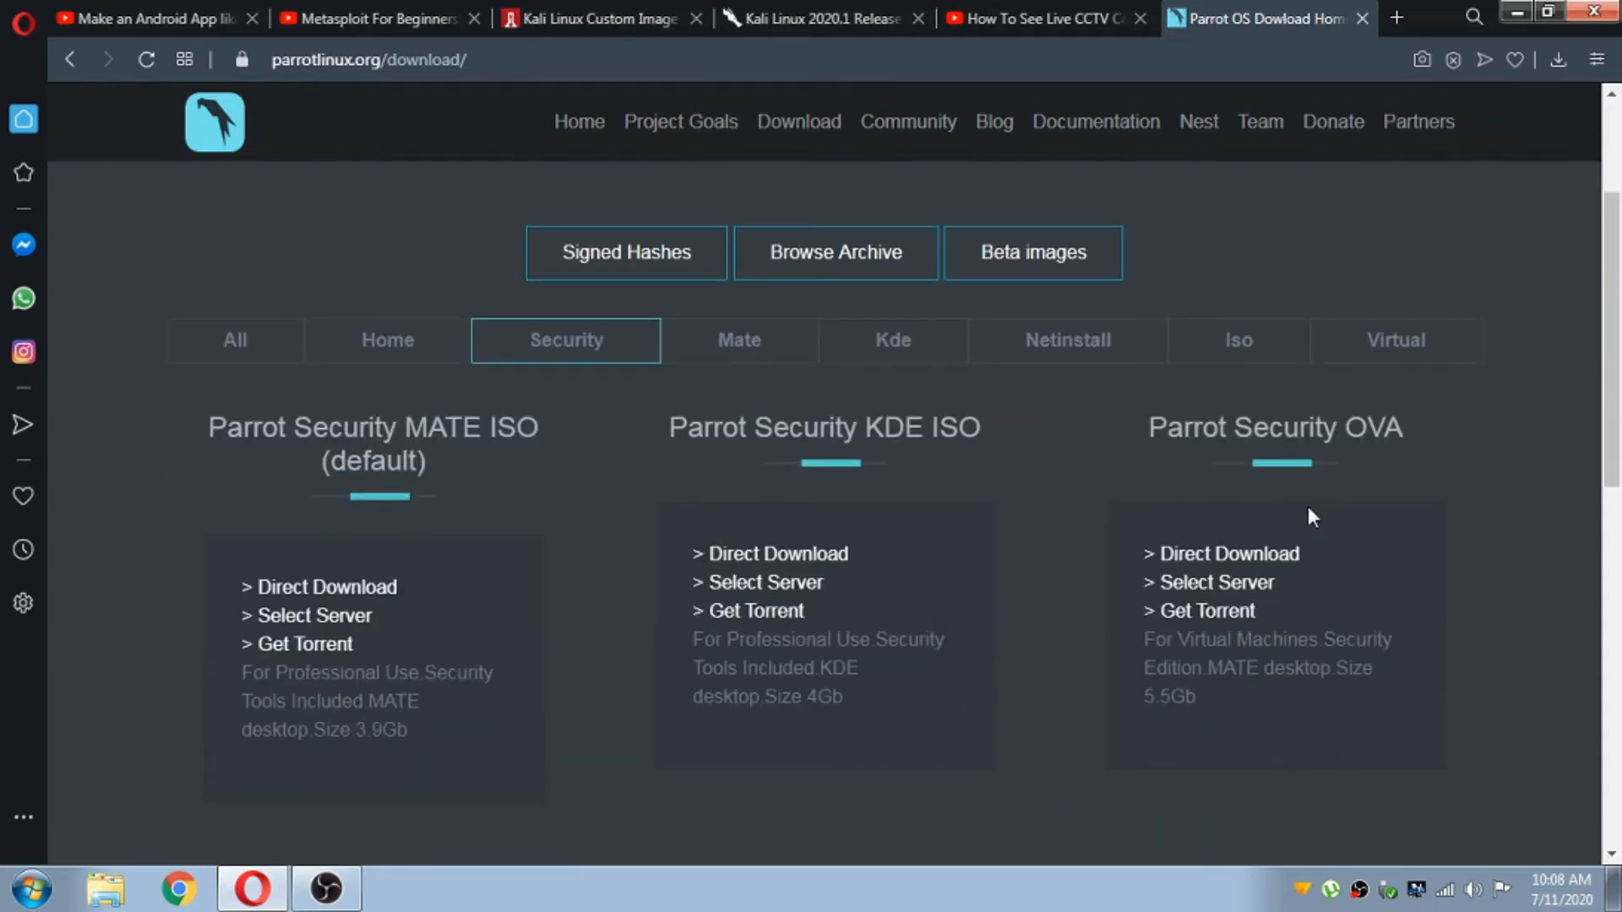
pyautogui.click(1226, 557)
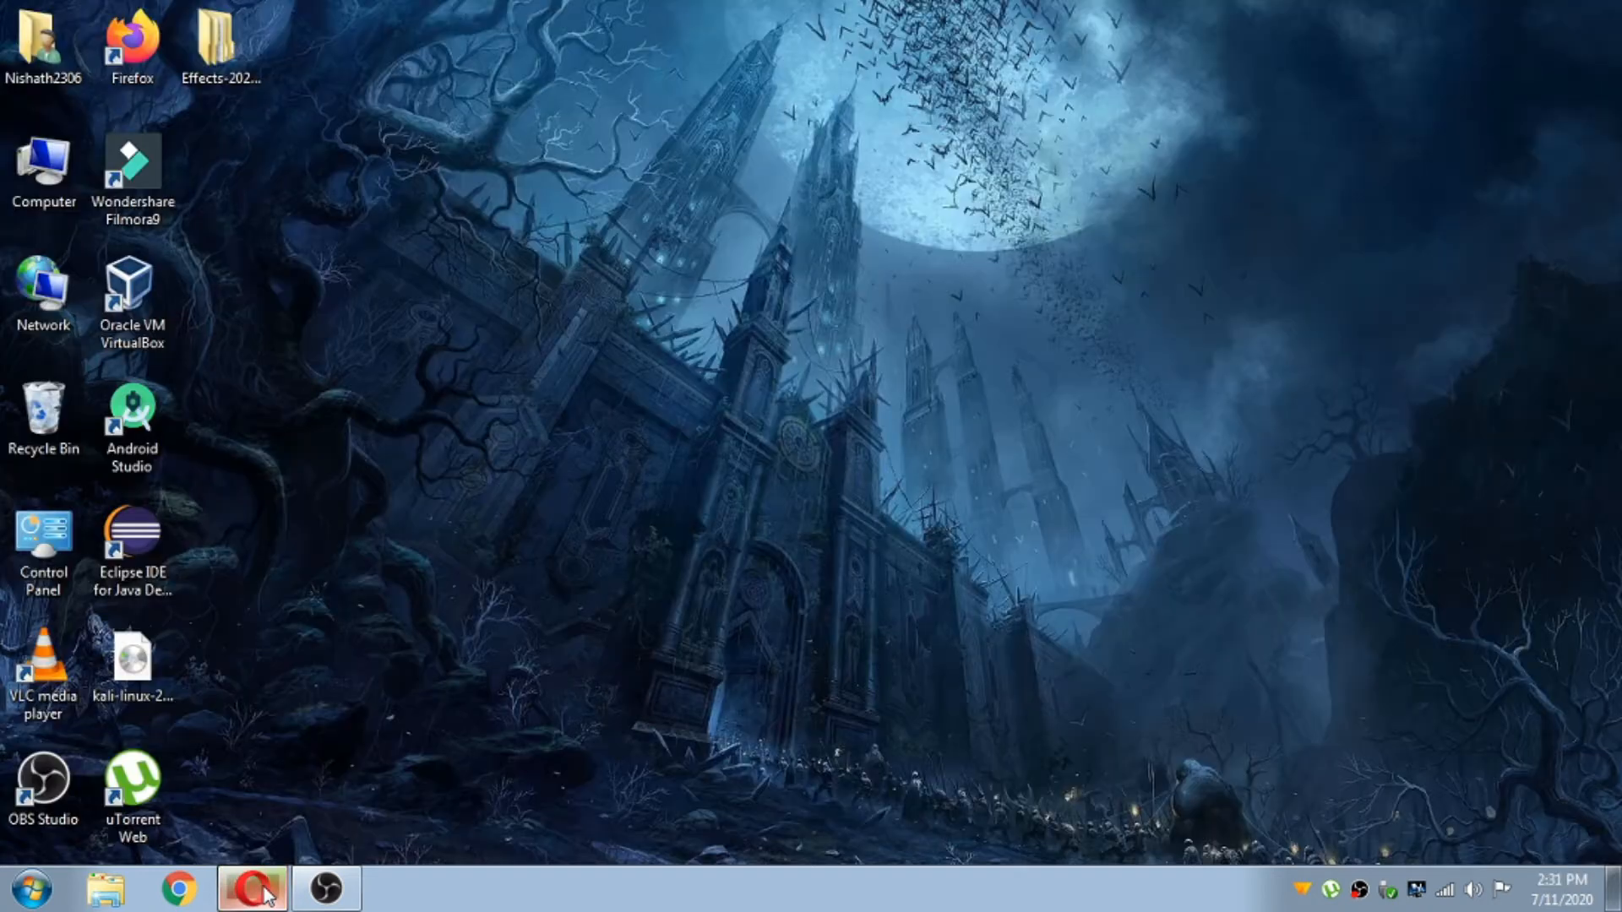
pyautogui.click(252, 889)
pyautogui.click(1558, 59)
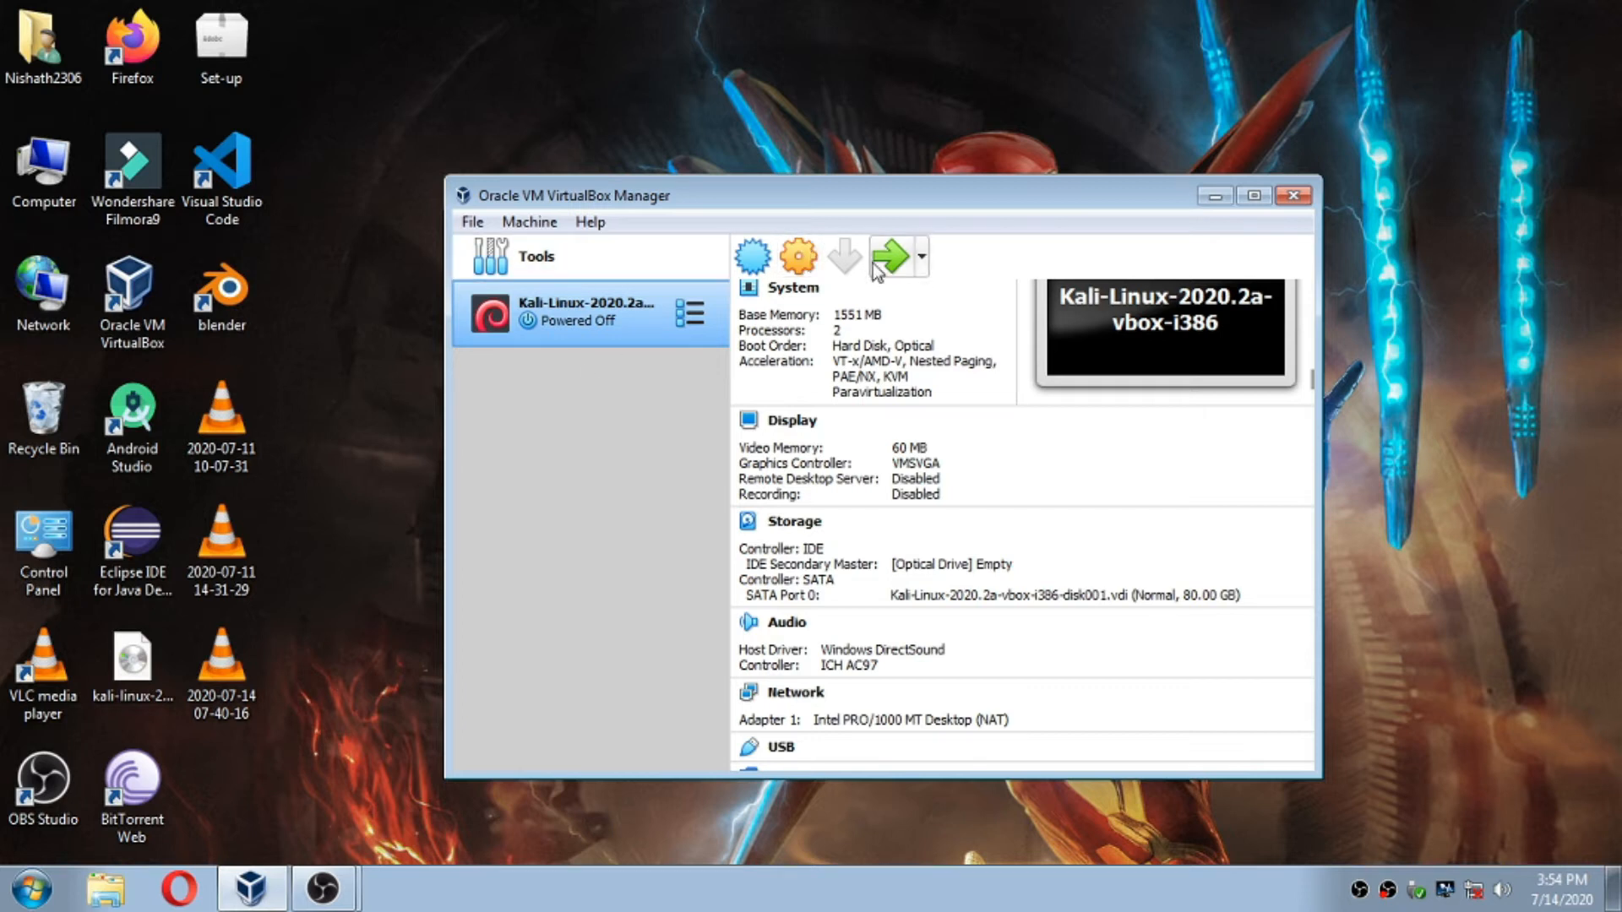
# Step: In VirtualBox, start an appliance import and choose Parrot-security-4.9.1_virtual from E:\Hacking as the file
pyautogui.click(586, 264)
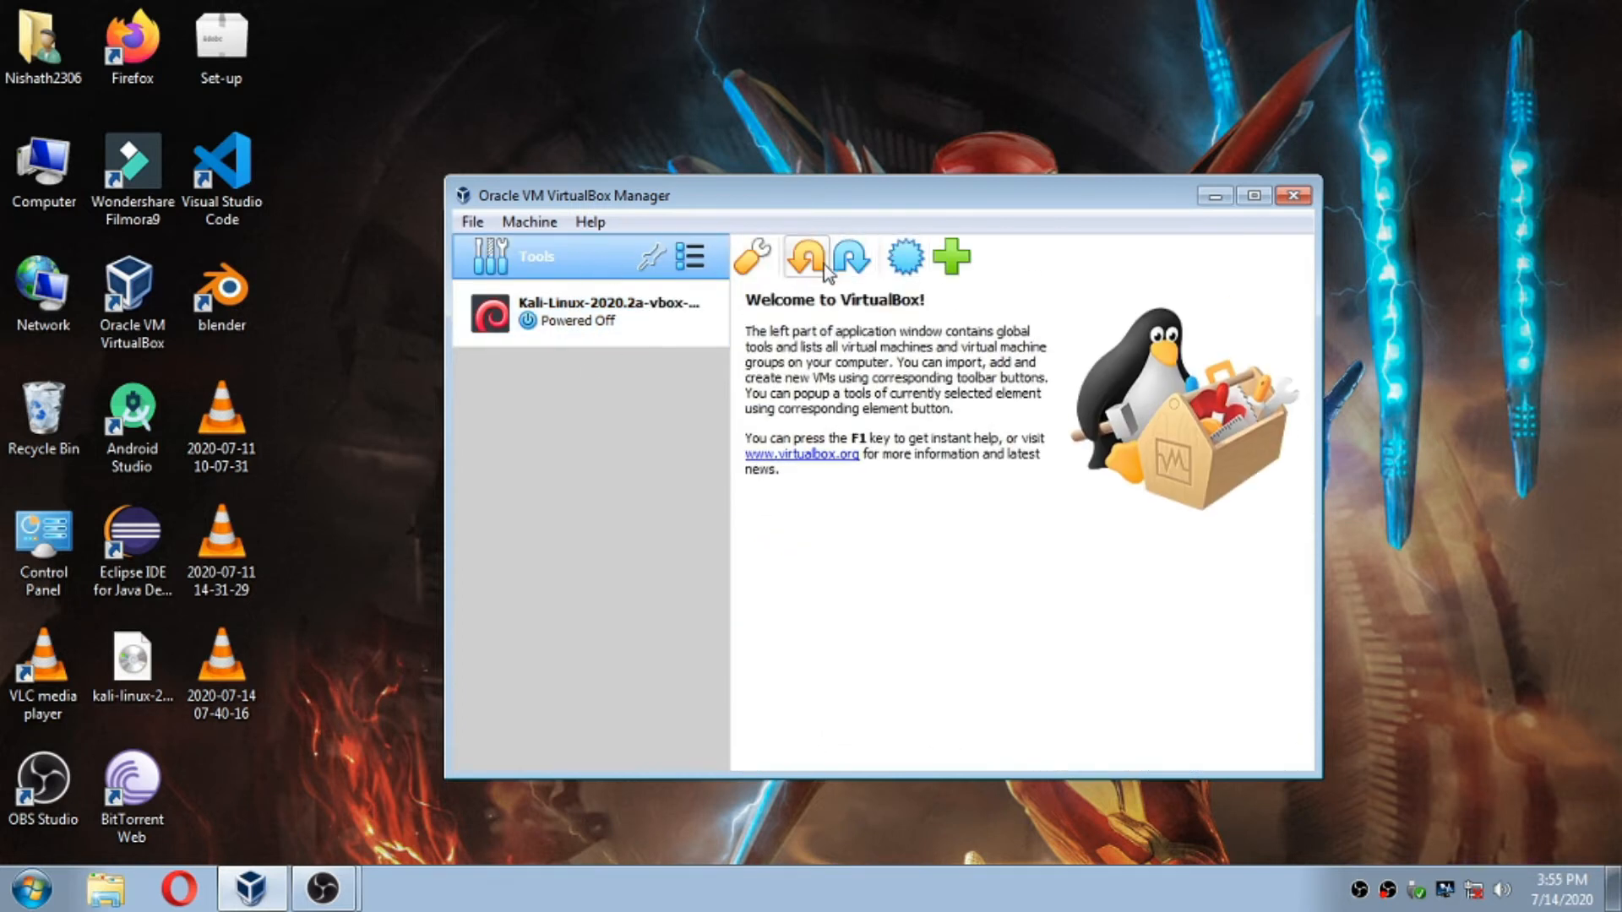
pyautogui.click(824, 265)
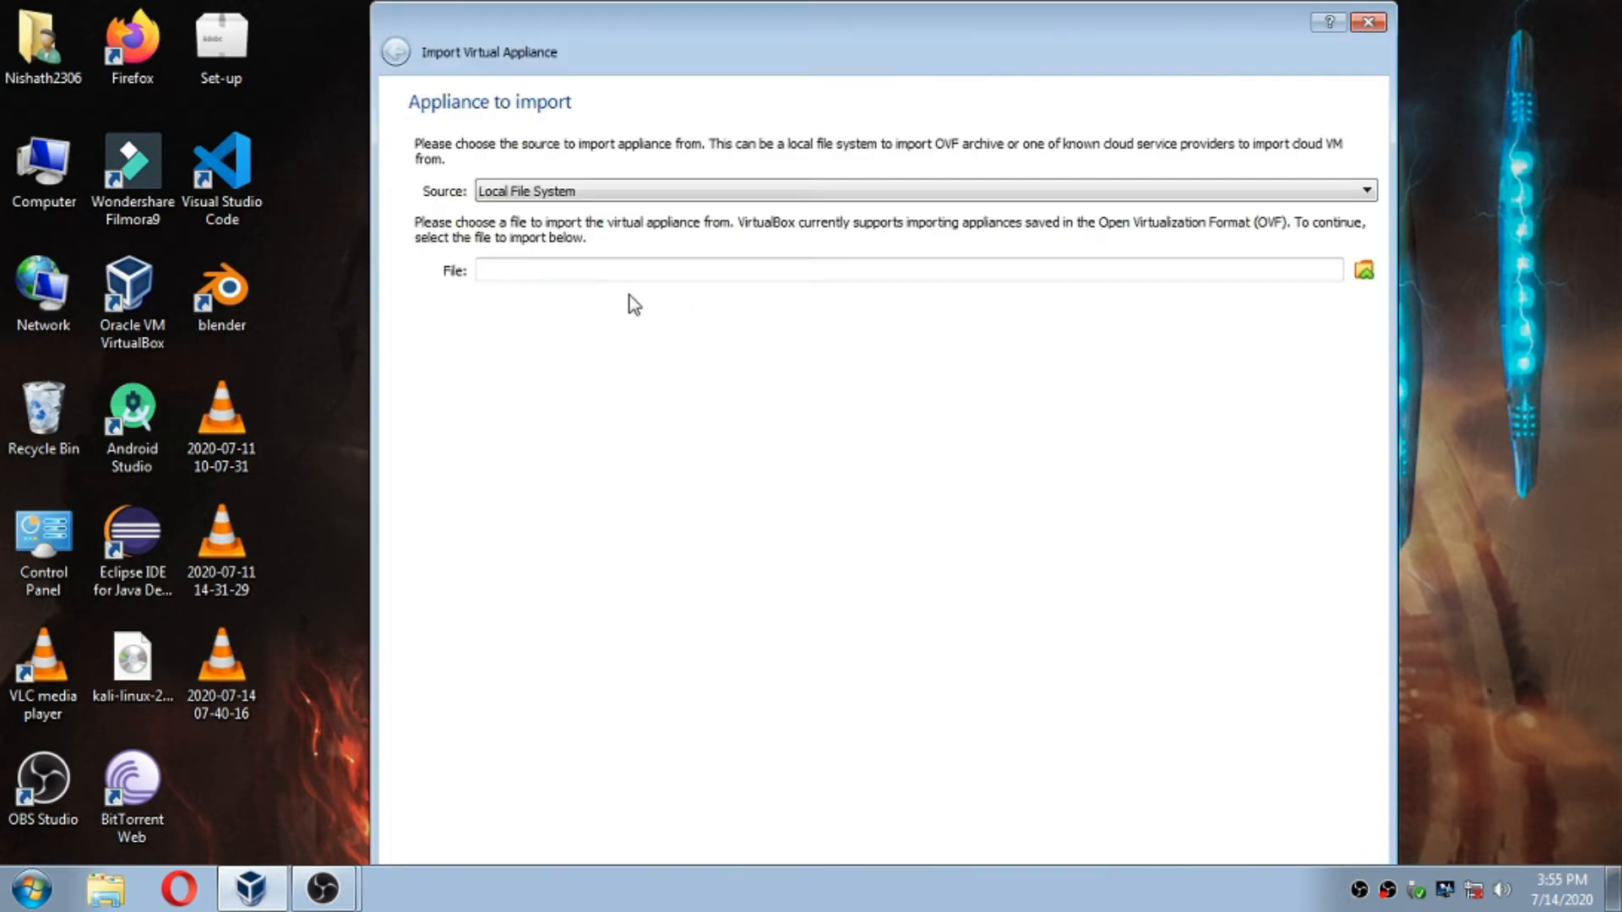
pyautogui.click(1363, 270)
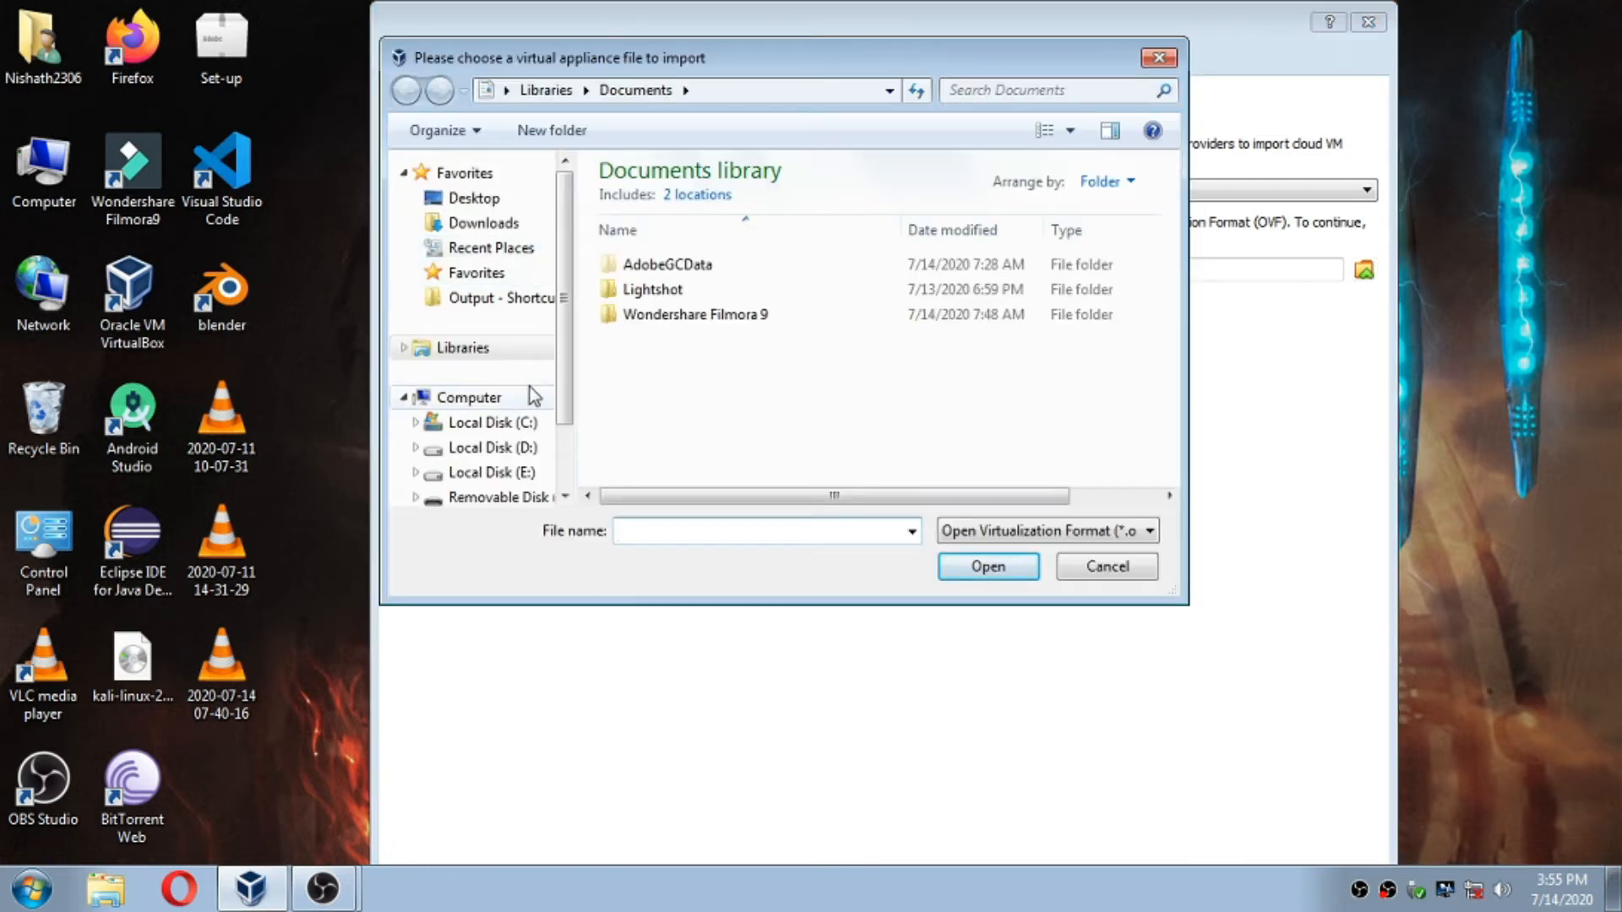
pyautogui.click(485, 472)
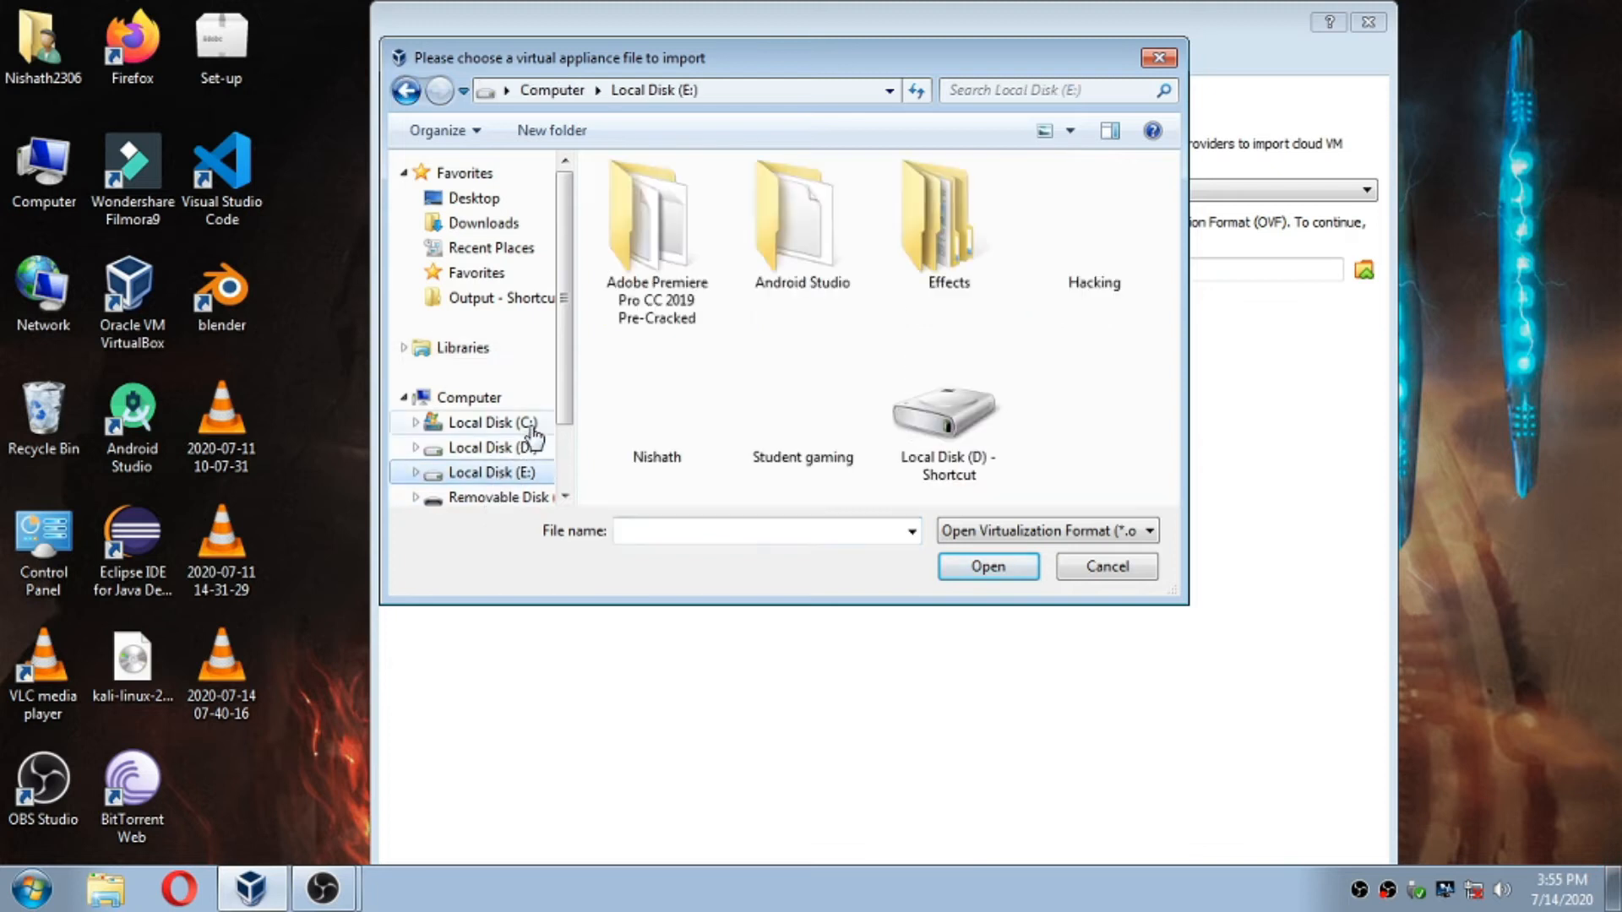
pyautogui.scroll(-1, 1050, 398)
pyautogui.click(1088, 261)
pyautogui.rightClick(1103, 259)
pyautogui.click(1162, 273)
pyautogui.click(688, 329)
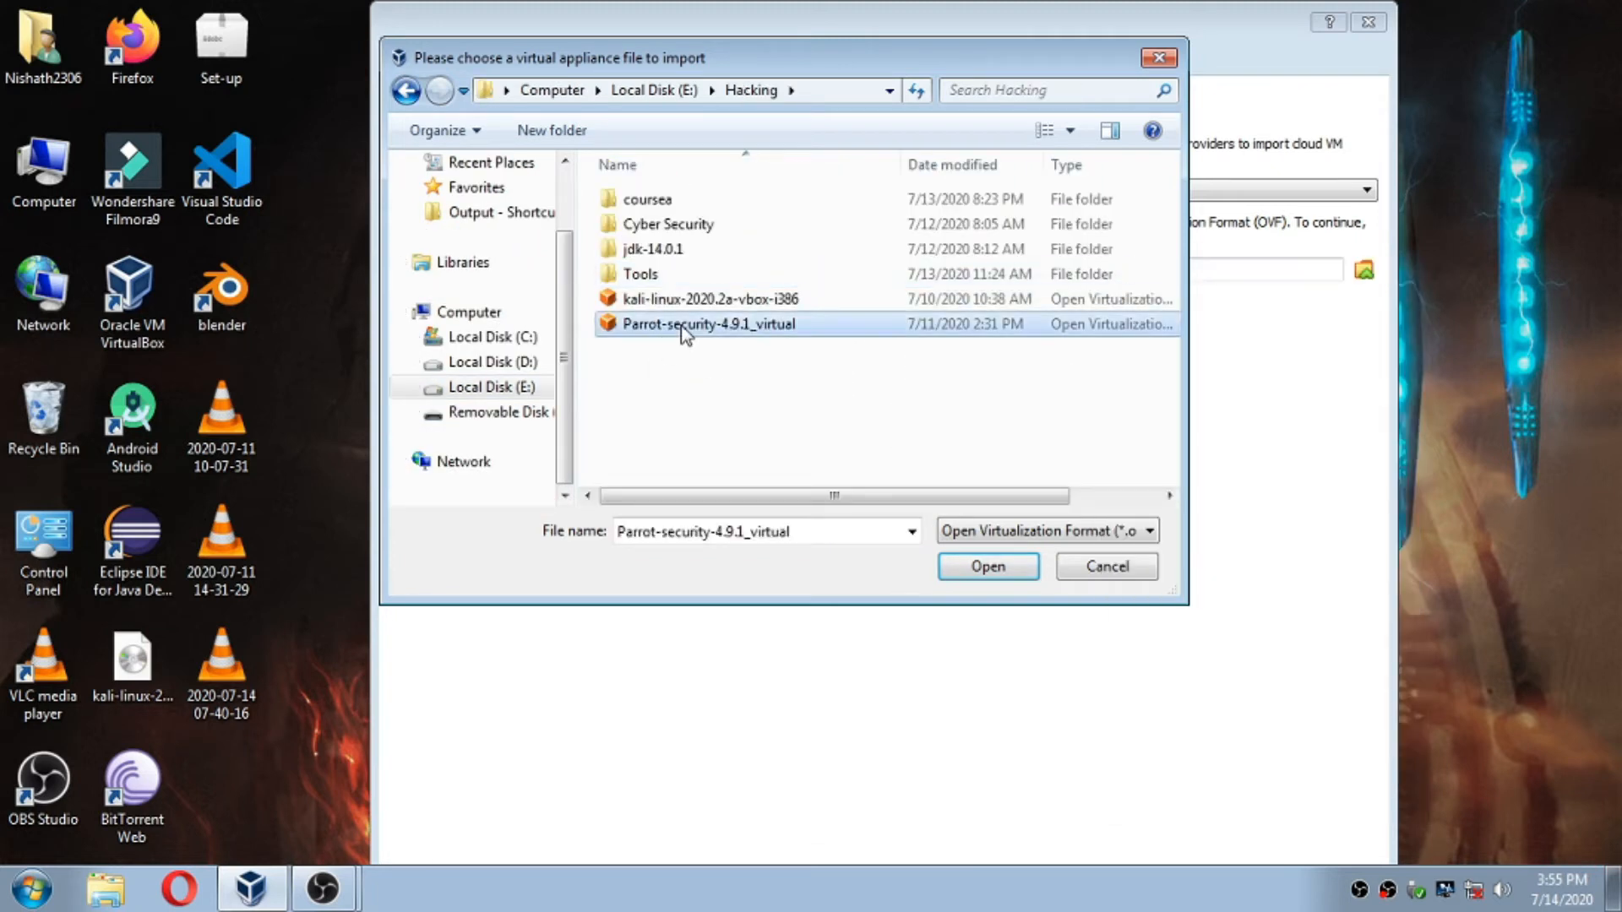
pyautogui.click(981, 562)
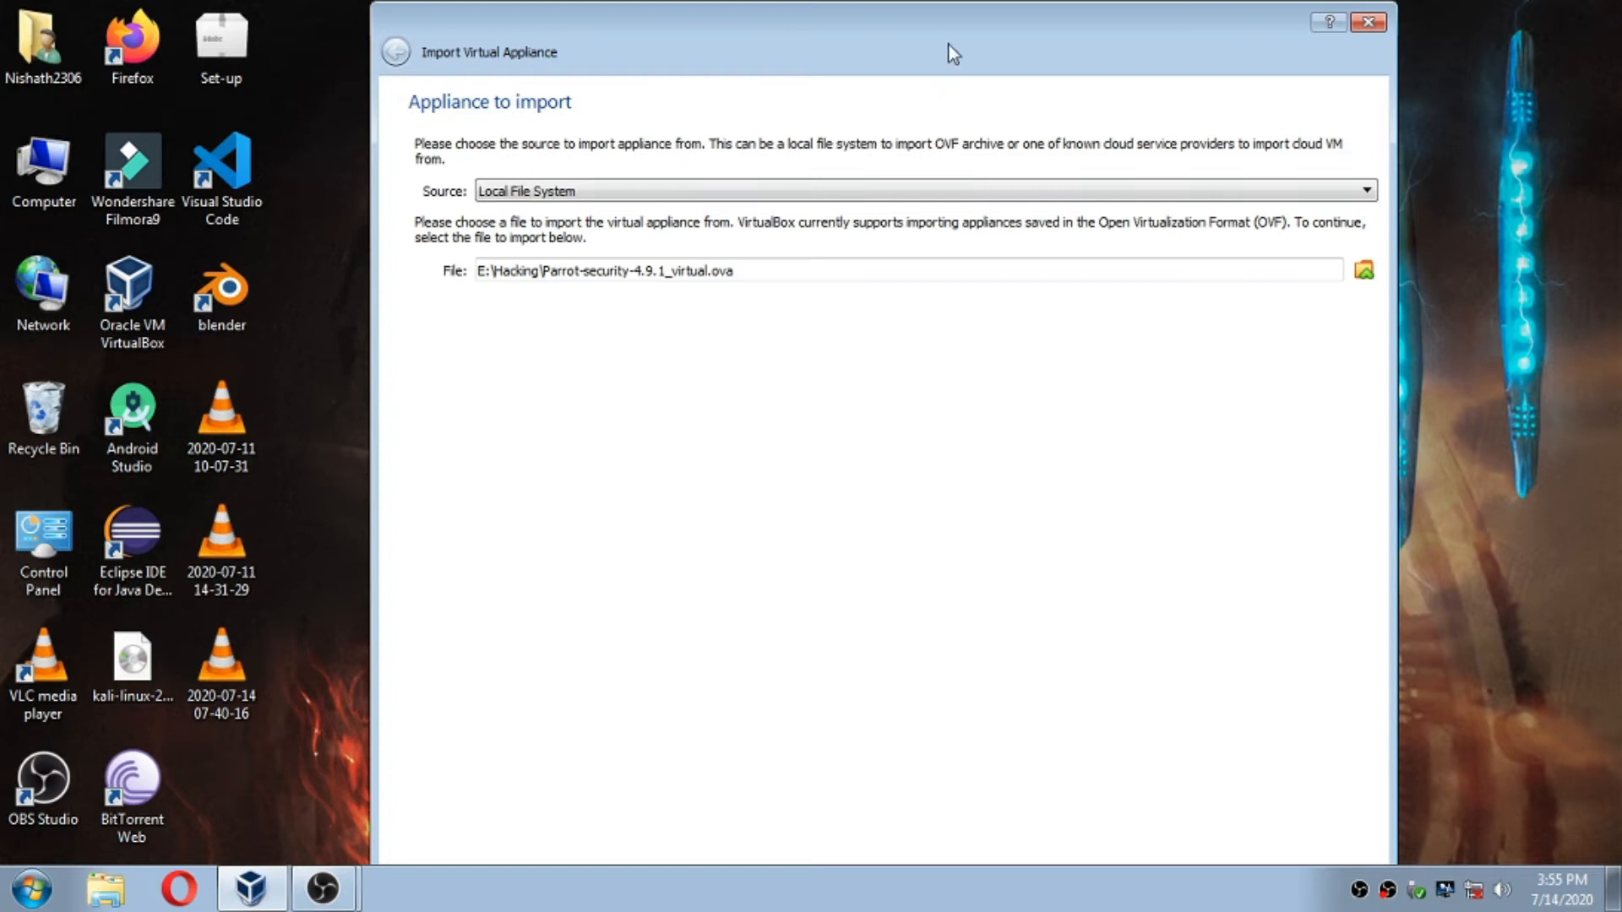
# Step: Import the Parrot Security appliance with its suggested settings and agree to the software license
pyautogui.moveTo(949, 44); pyautogui.dragTo(1034, 1)
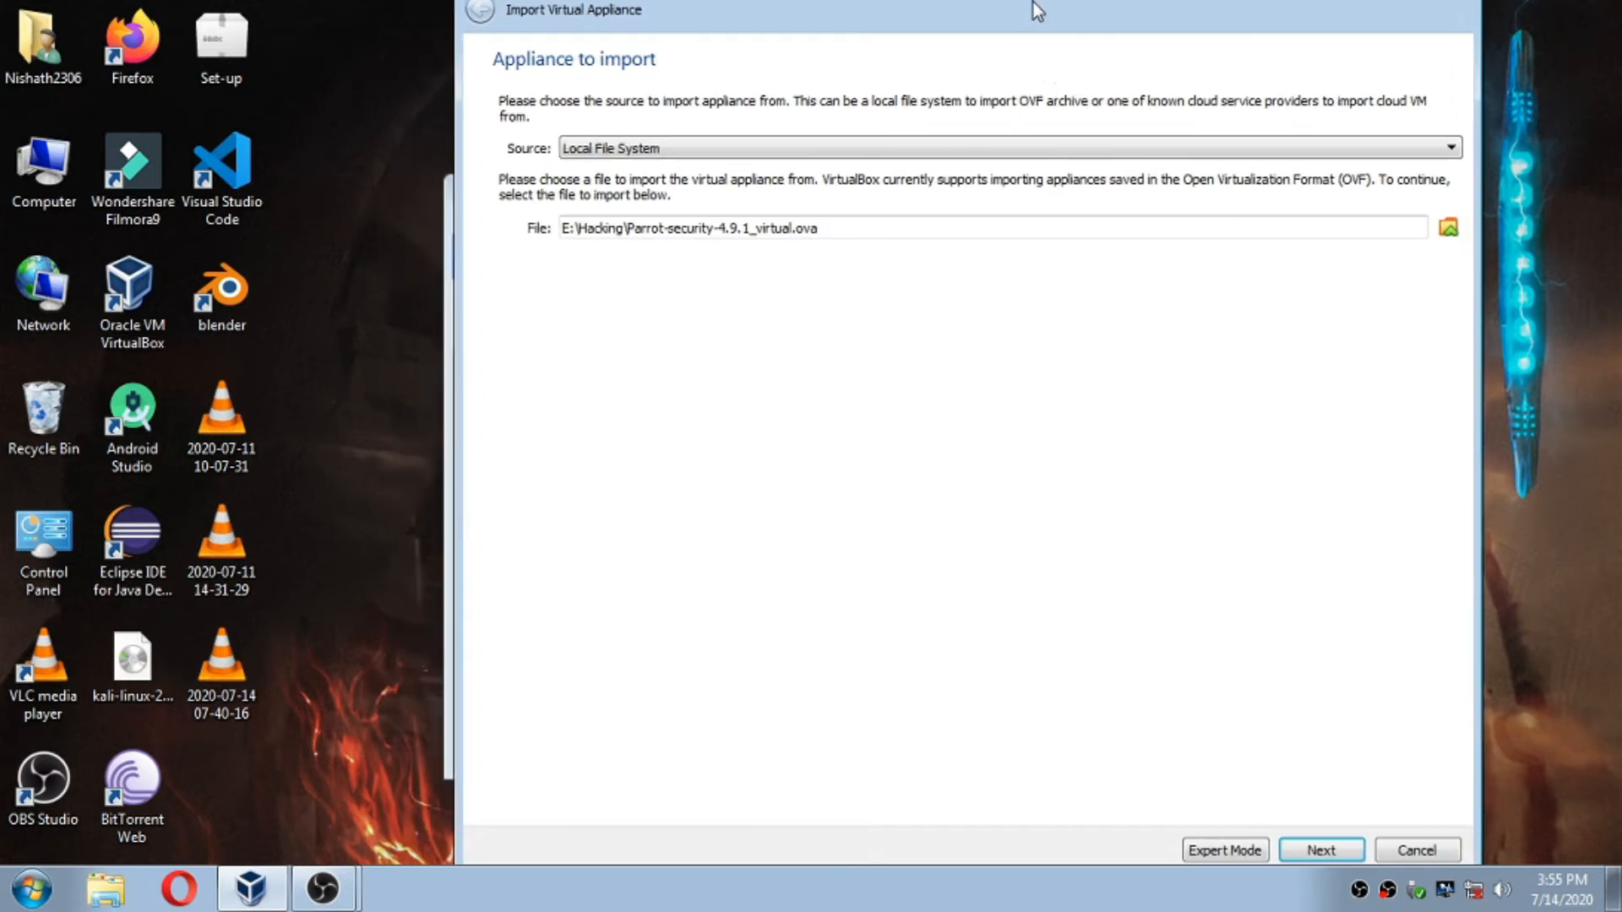
pyautogui.click(1336, 848)
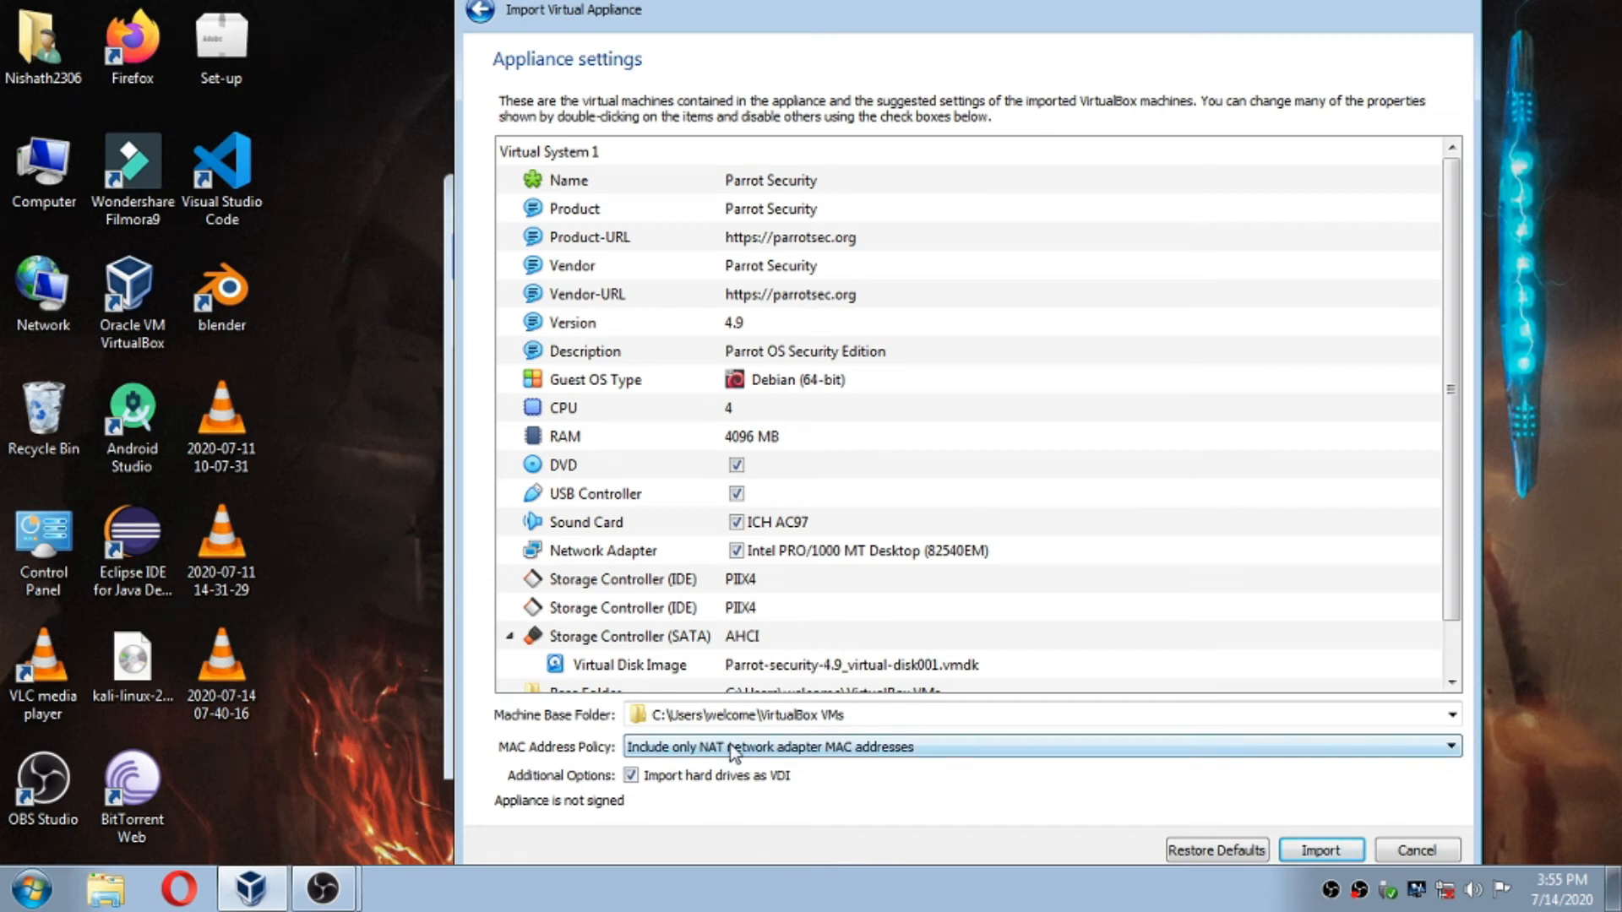
pyautogui.click(1302, 851)
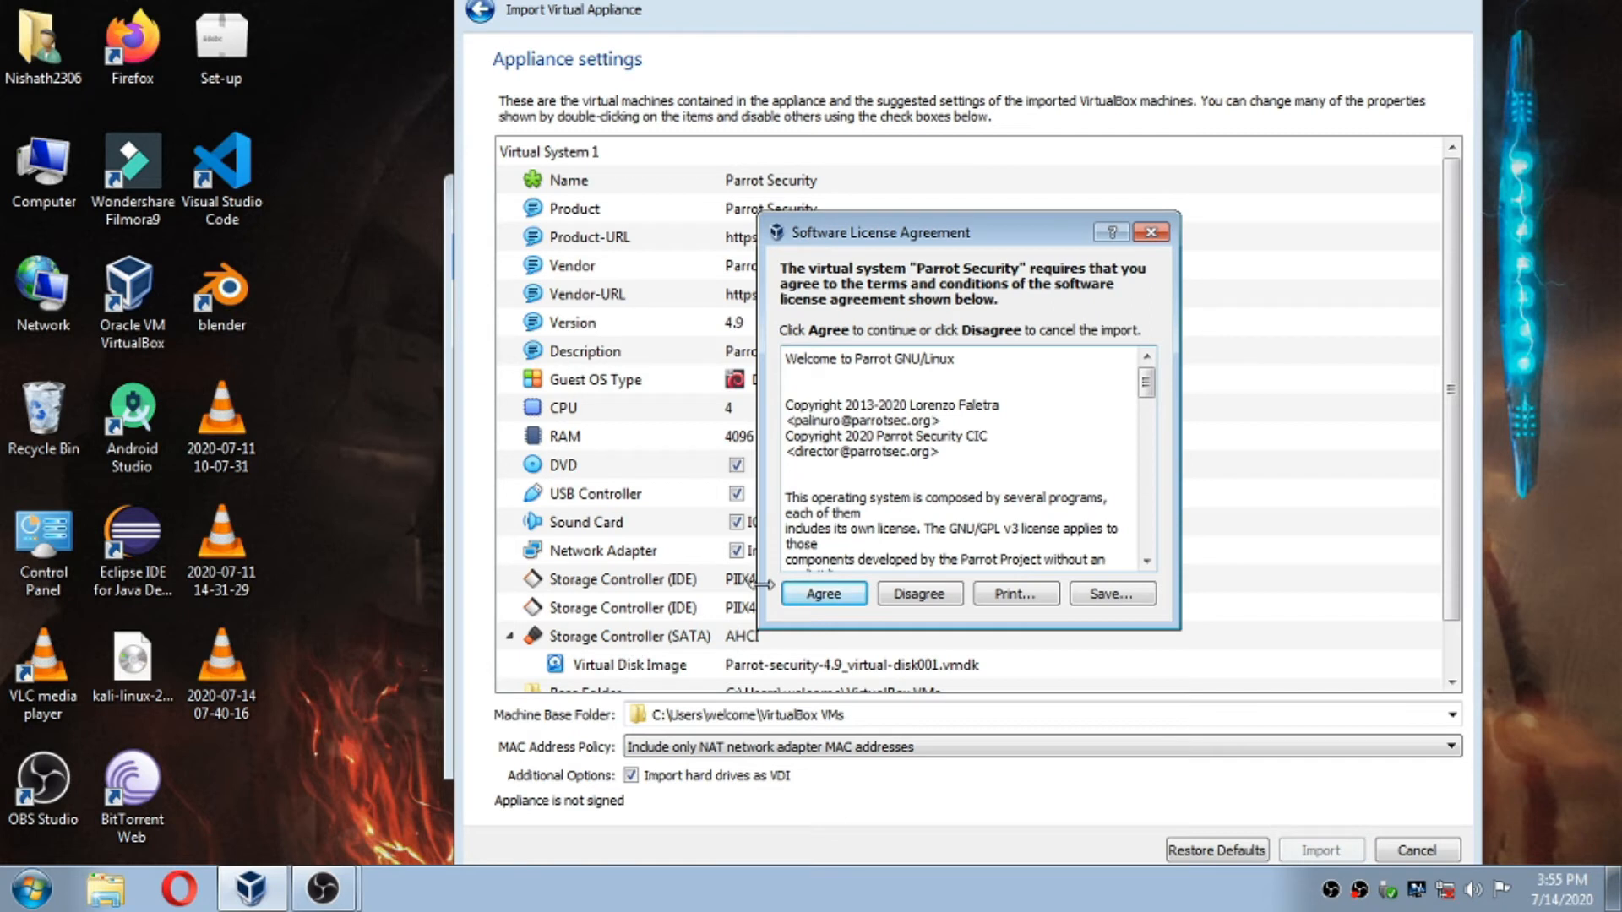
pyautogui.click(823, 594)
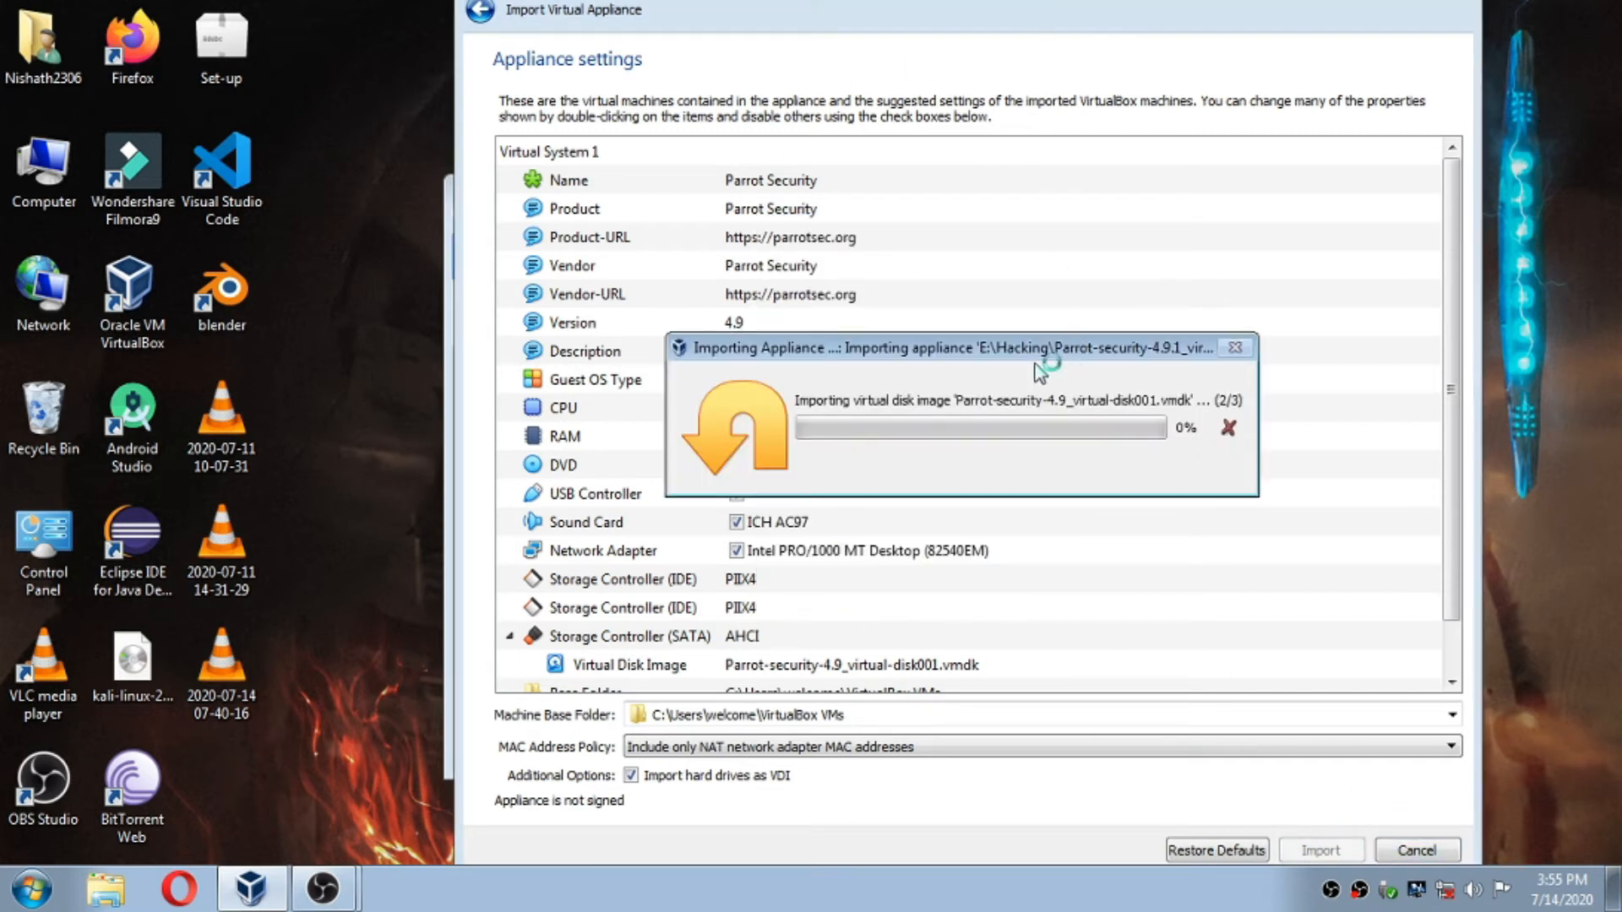
pyautogui.moveTo(1036, 360); pyautogui.dragTo(981, 249)
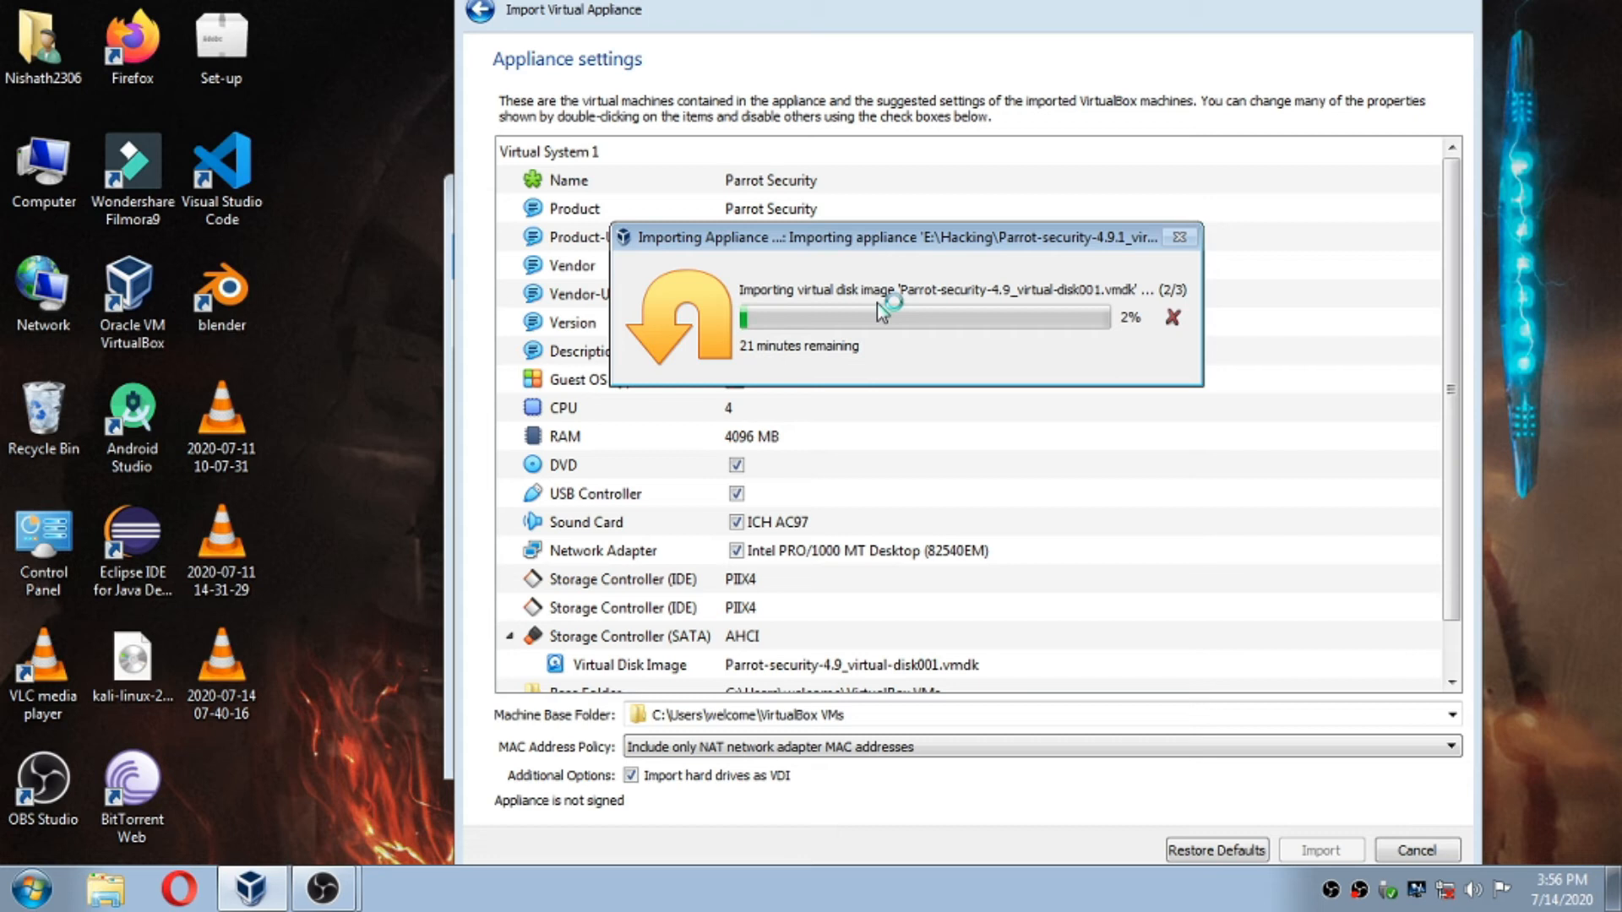
pyautogui.rightClick(1331, 892)
pyautogui.click(1332, 885)
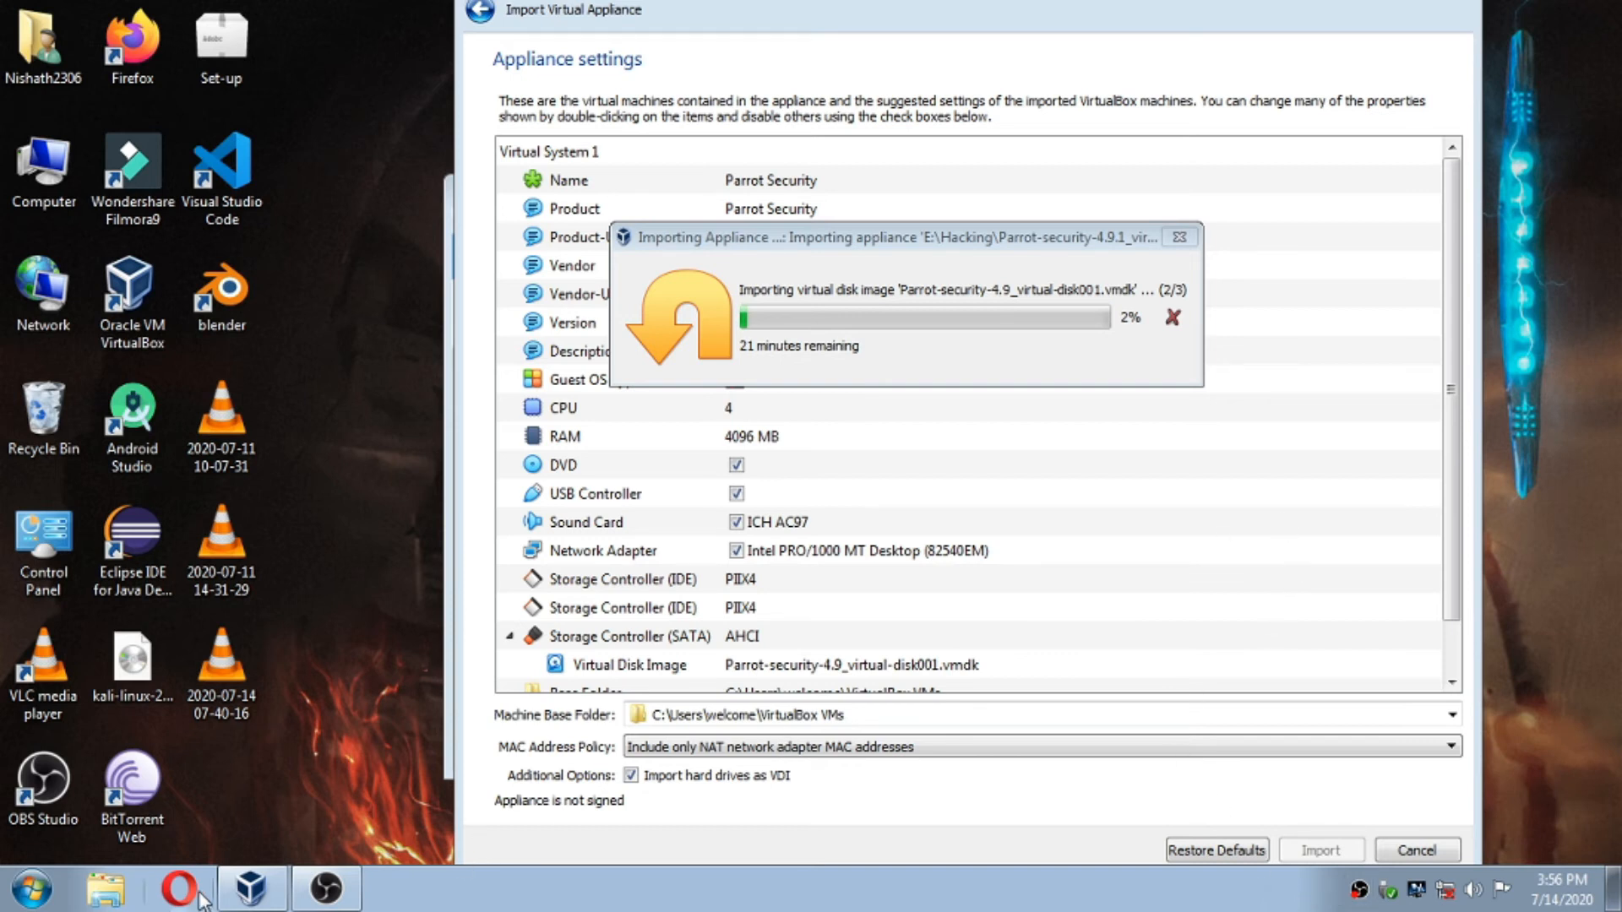
pyautogui.click(330, 890)
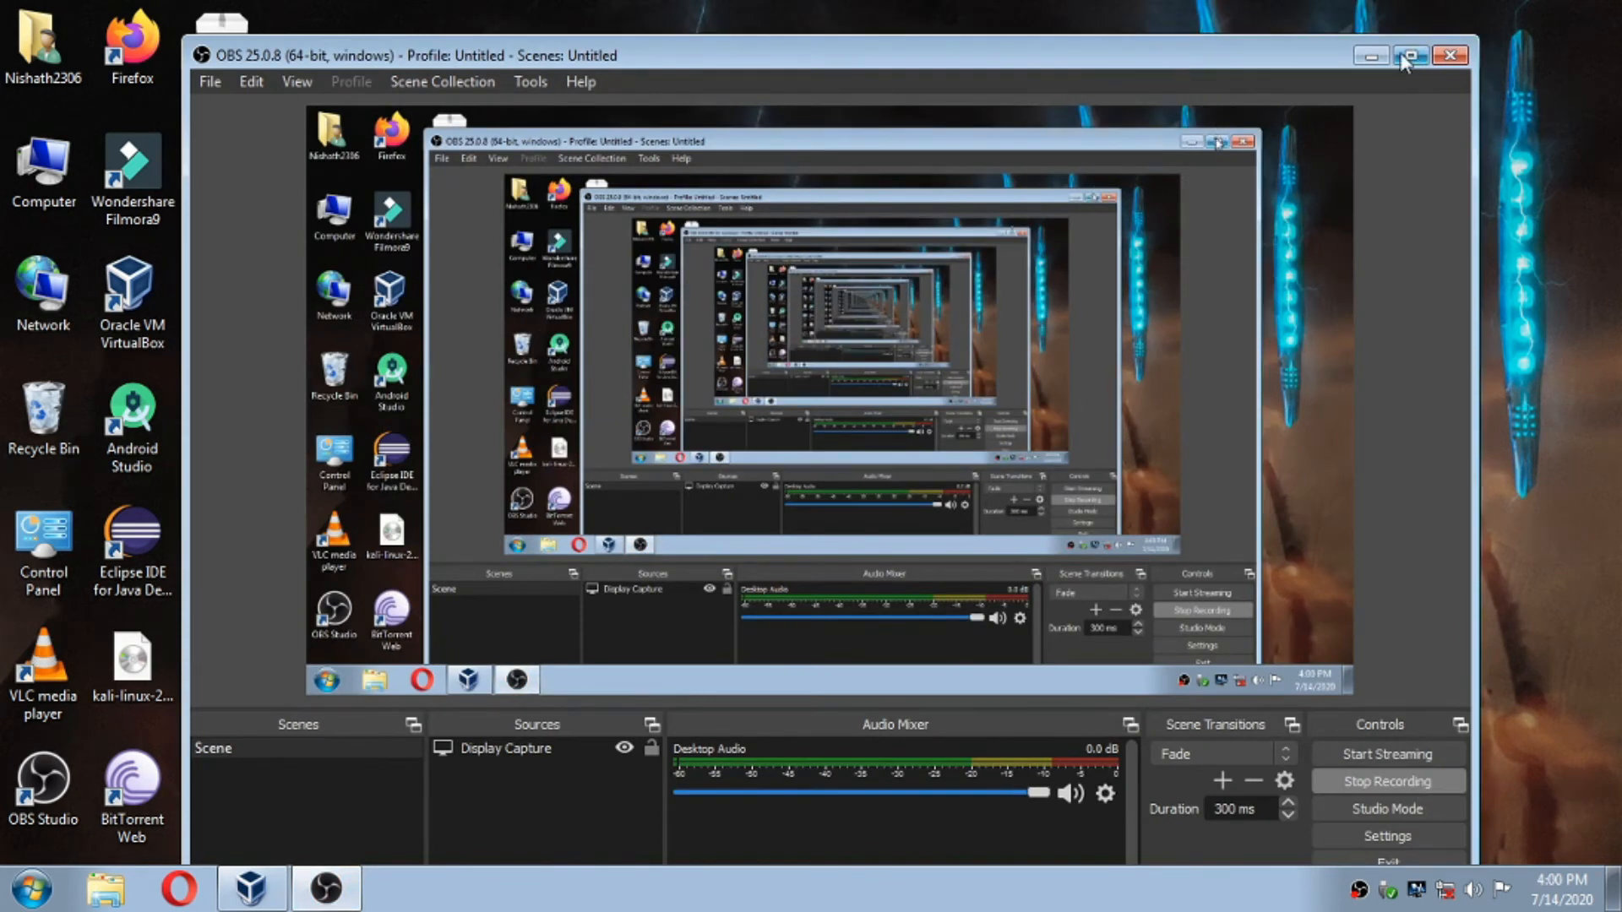
pyautogui.click(1371, 55)
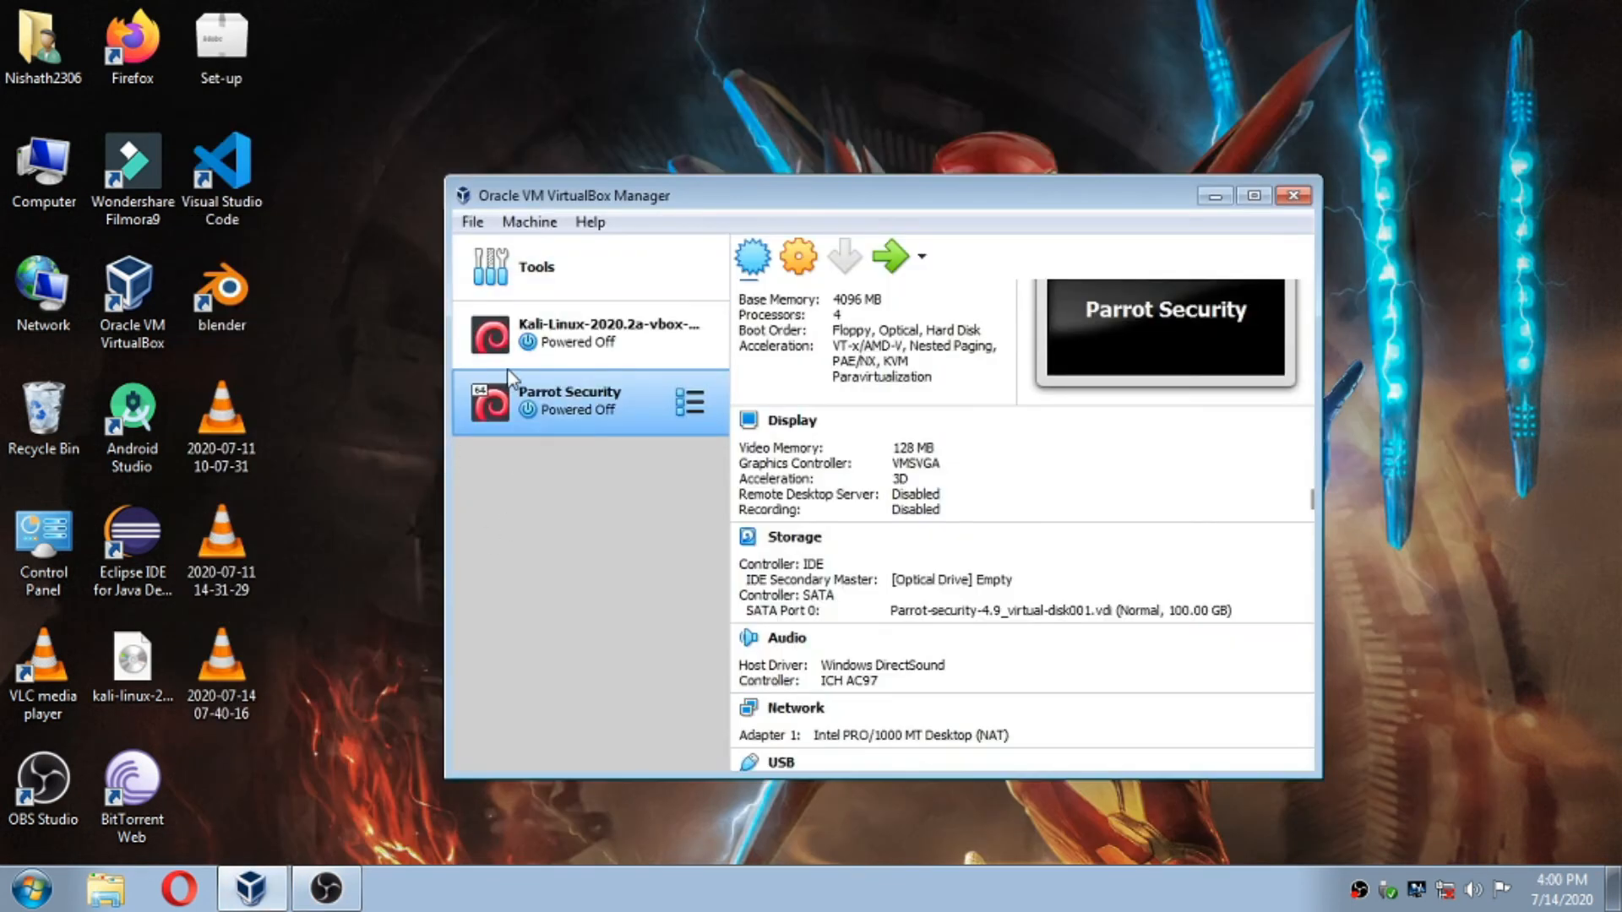
# Step: Try to start the Parrot Security virtual machine, first normally and again with Headless Start
pyautogui.click(882, 252)
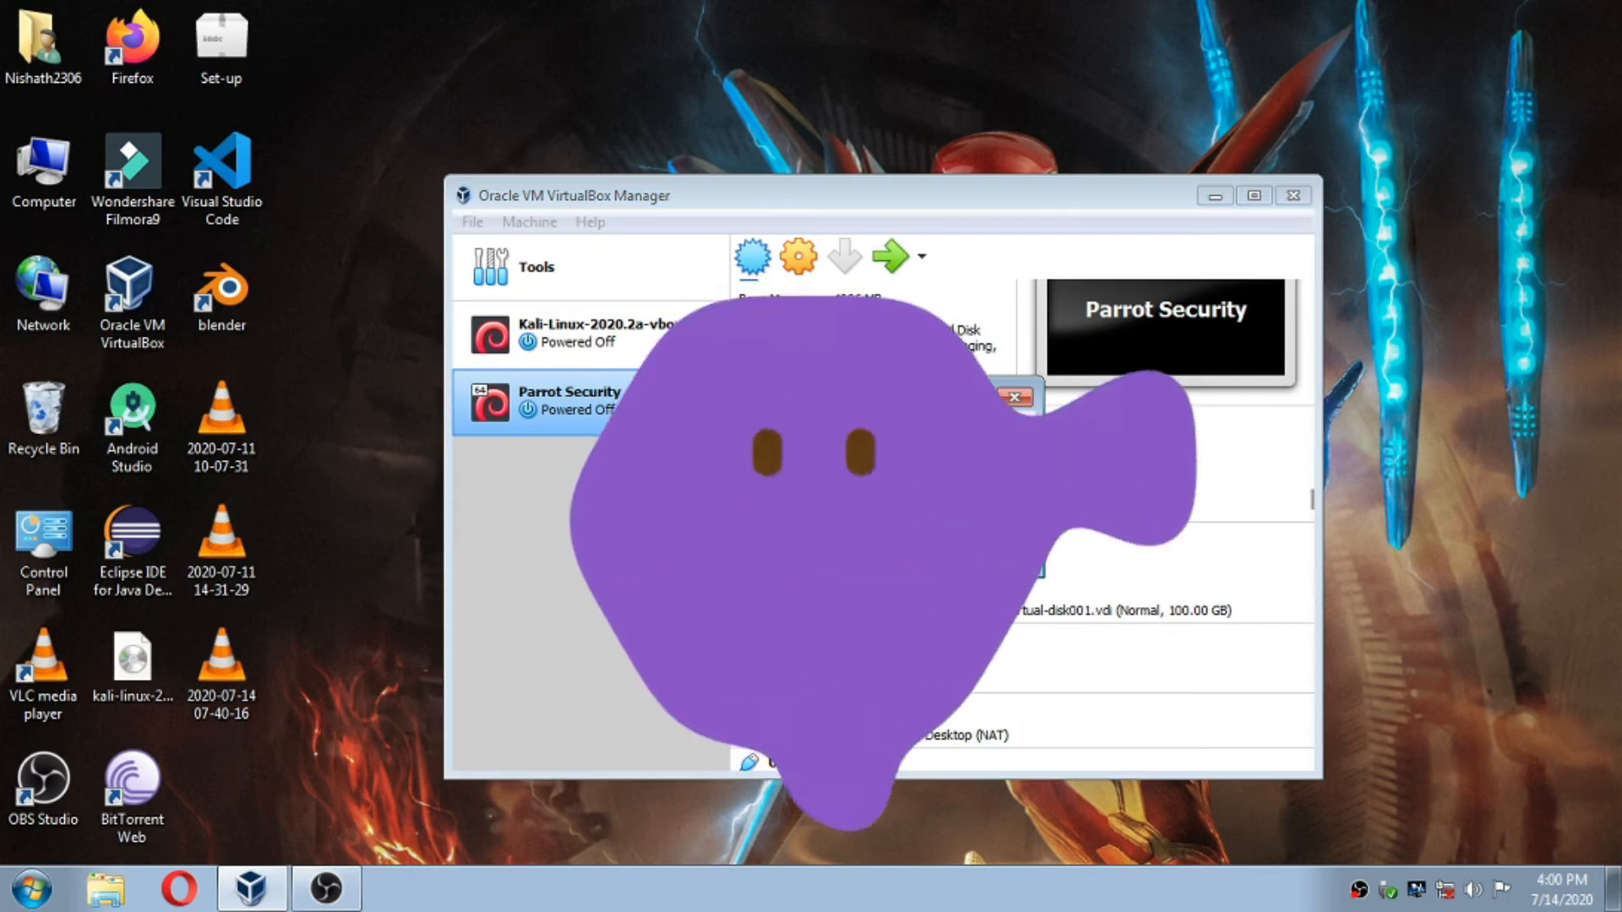
pyautogui.click(857, 550)
pyautogui.click(921, 257)
pyautogui.click(933, 321)
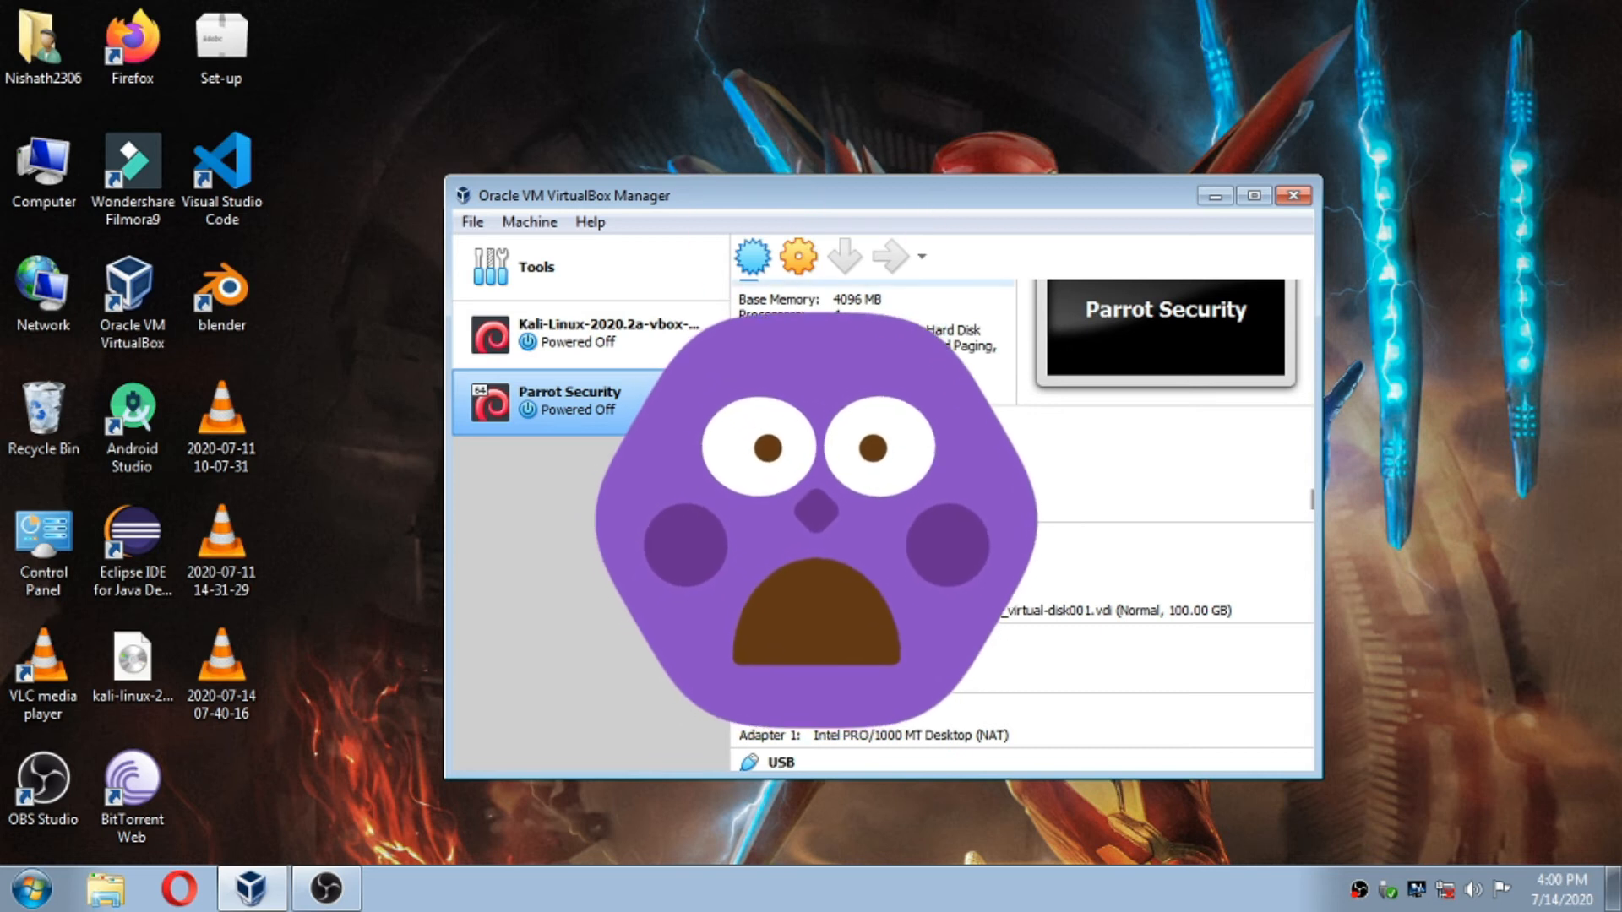
# Step: Disable the USB controller in the Parrot Security virtual machine's settings
pyautogui.click(798, 256)
pyautogui.click(560, 505)
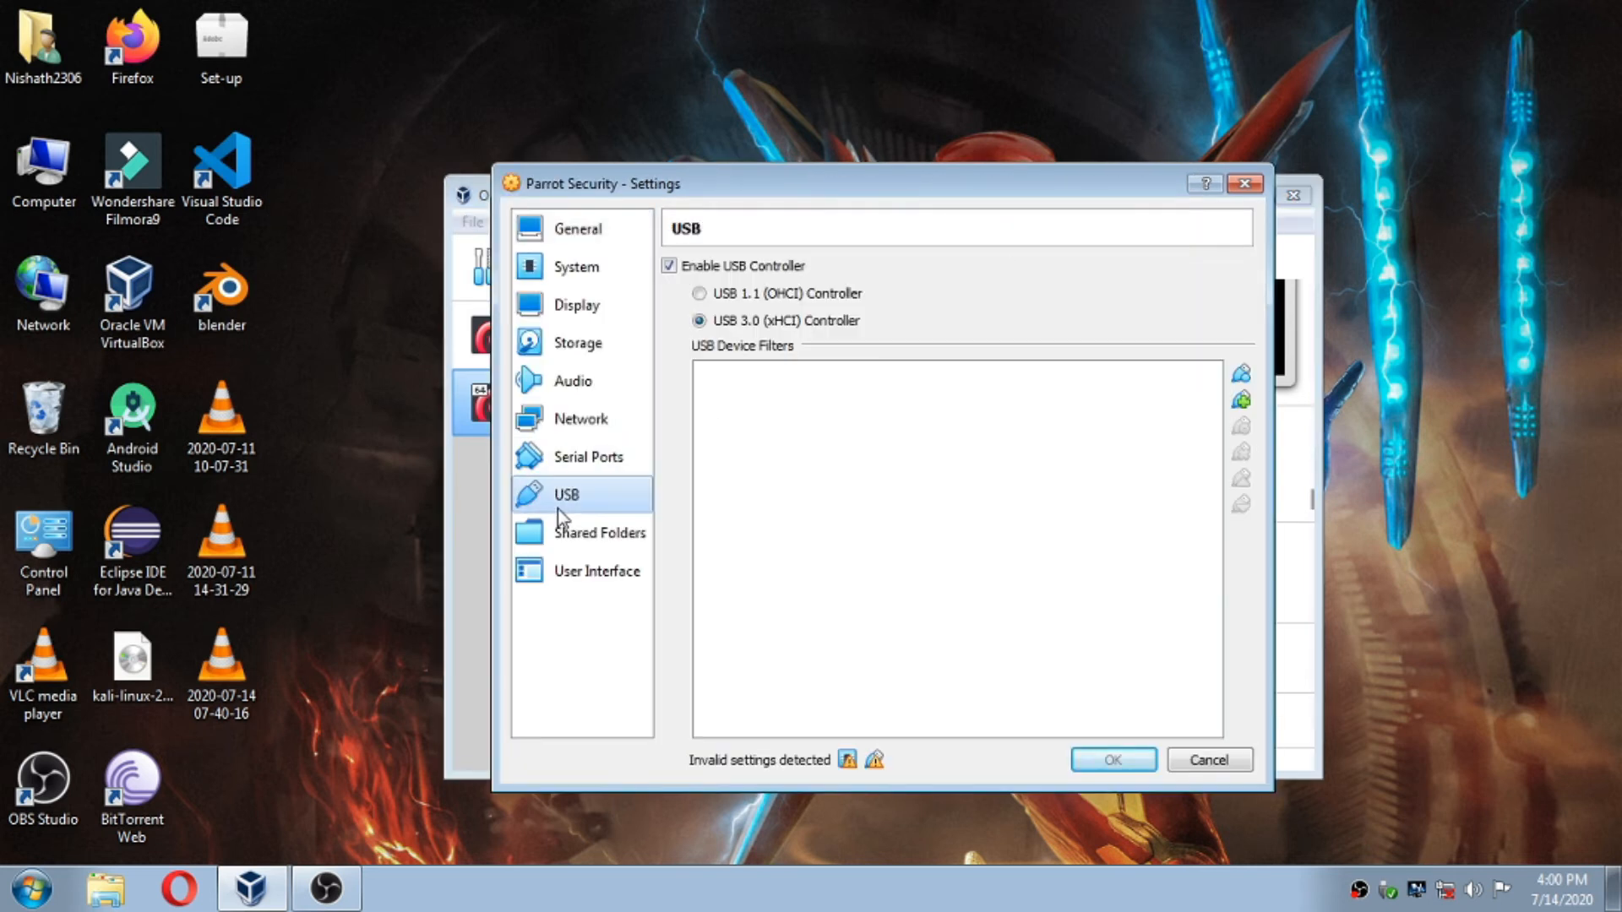
pyautogui.click(726, 298)
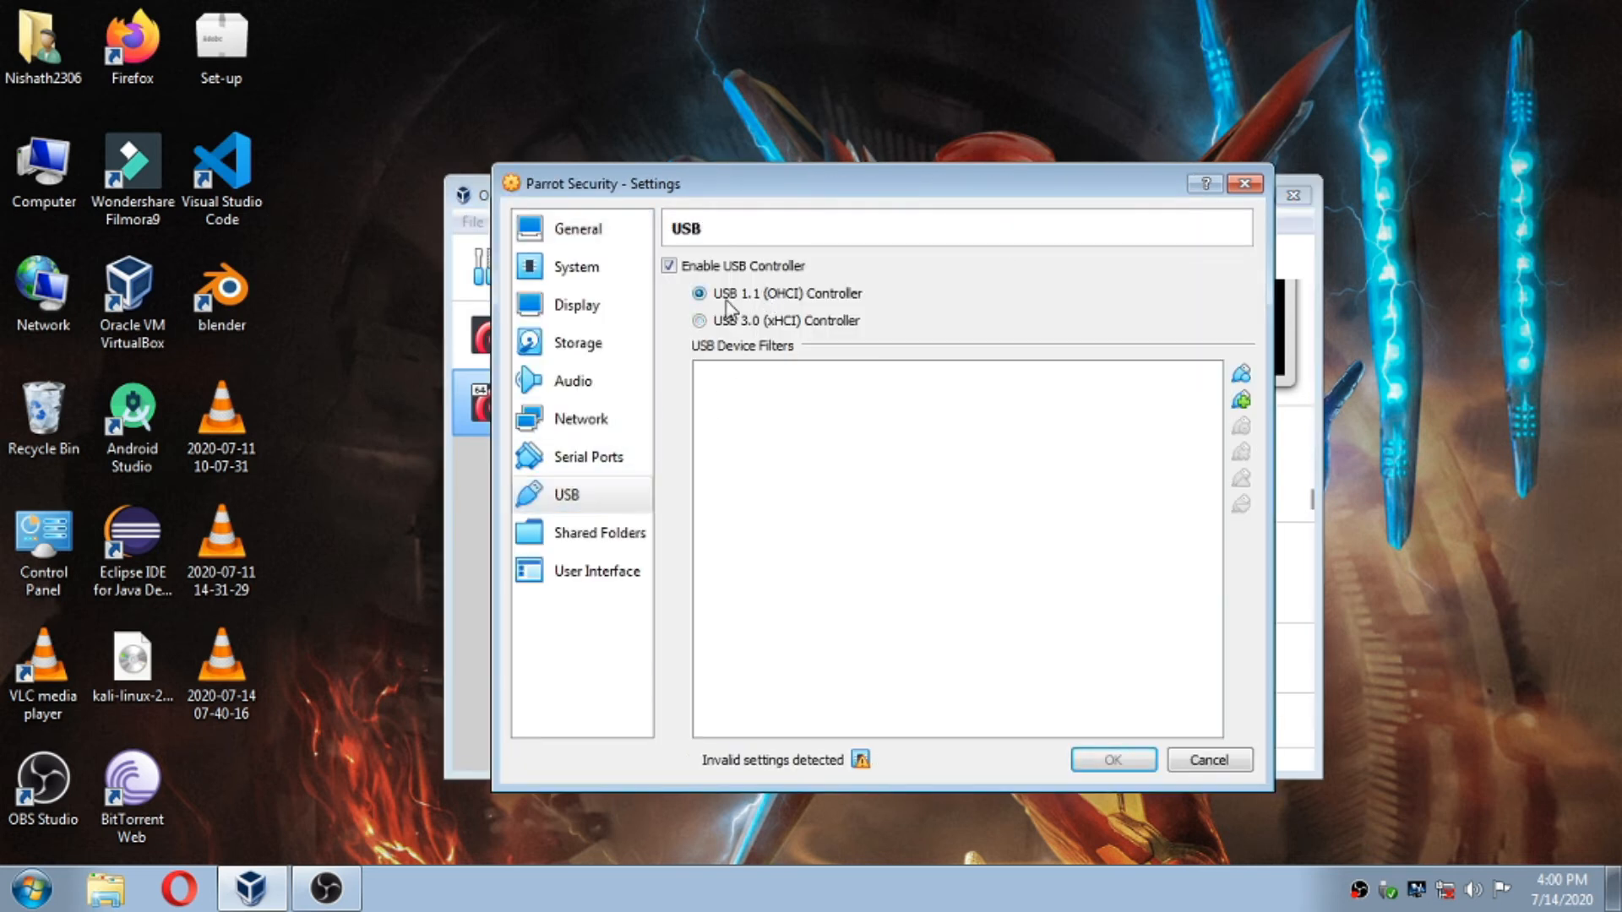
pyautogui.click(669, 265)
pyautogui.moveTo(864, 760)
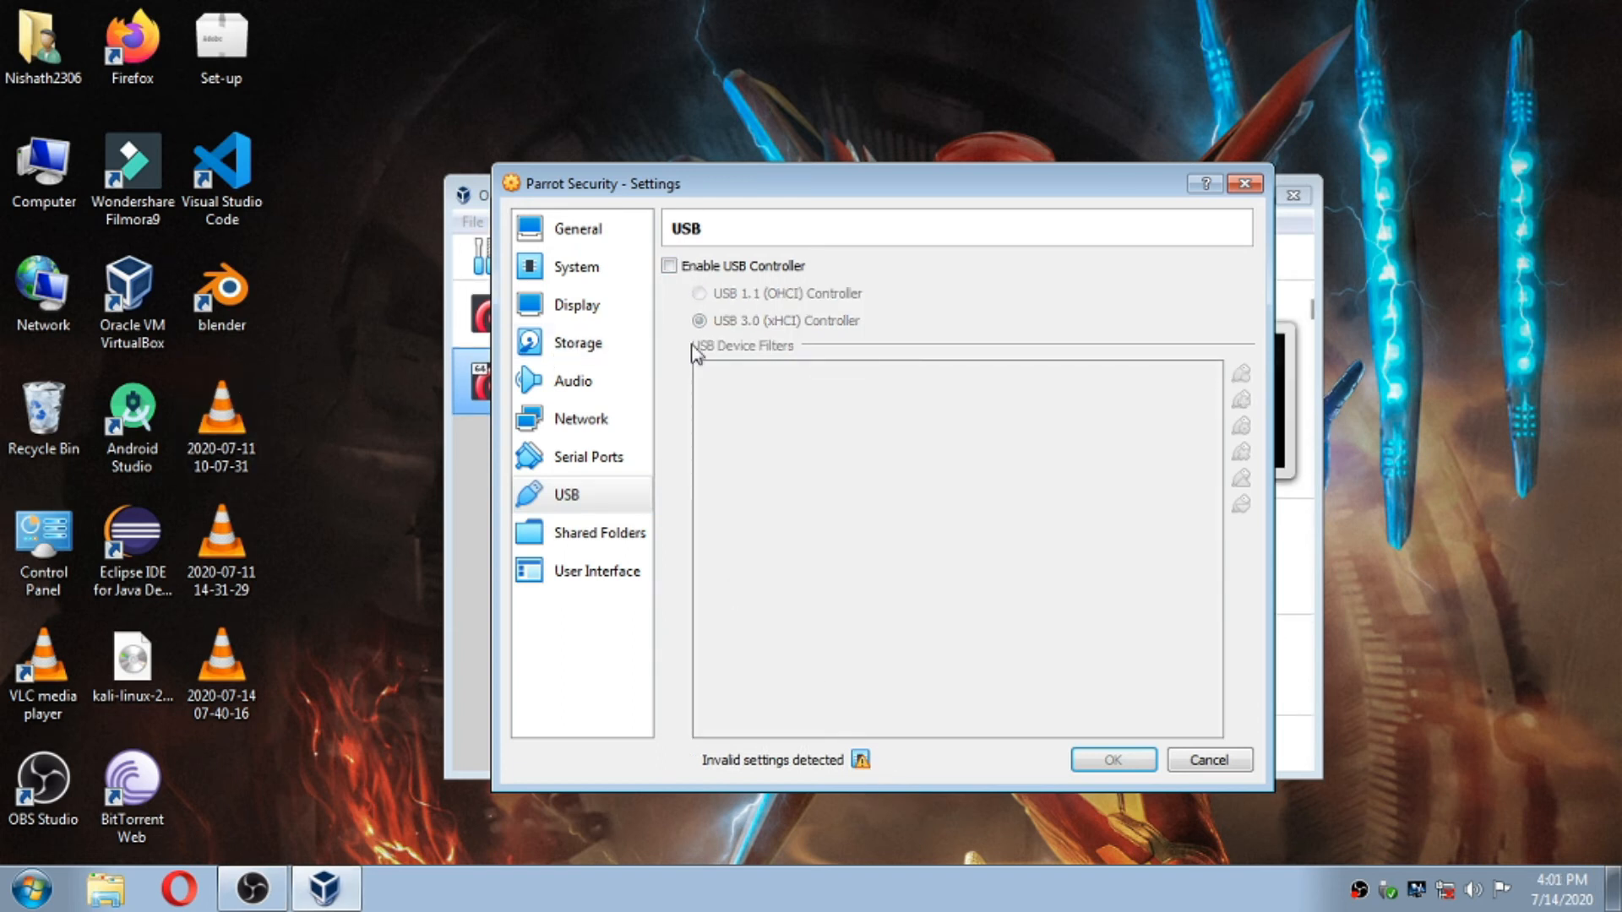
# Step: Reduce the Parrot Security machine's base memory to 1916 MB and save the settings
pyautogui.click(571, 267)
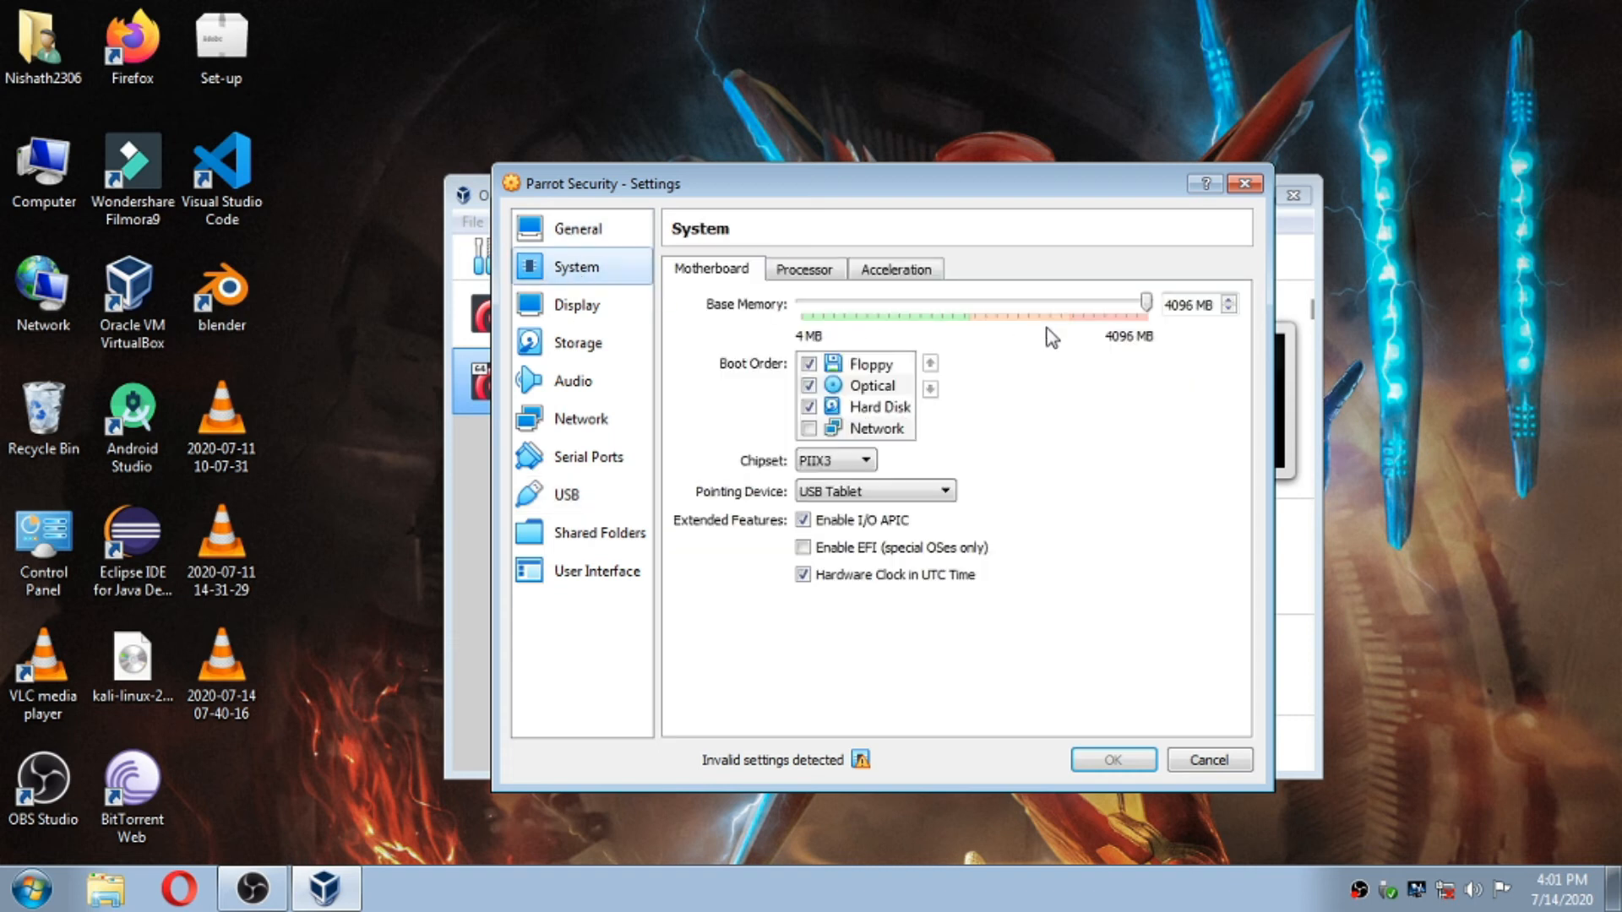
pyautogui.moveTo(1145, 308); pyautogui.dragTo(970, 339)
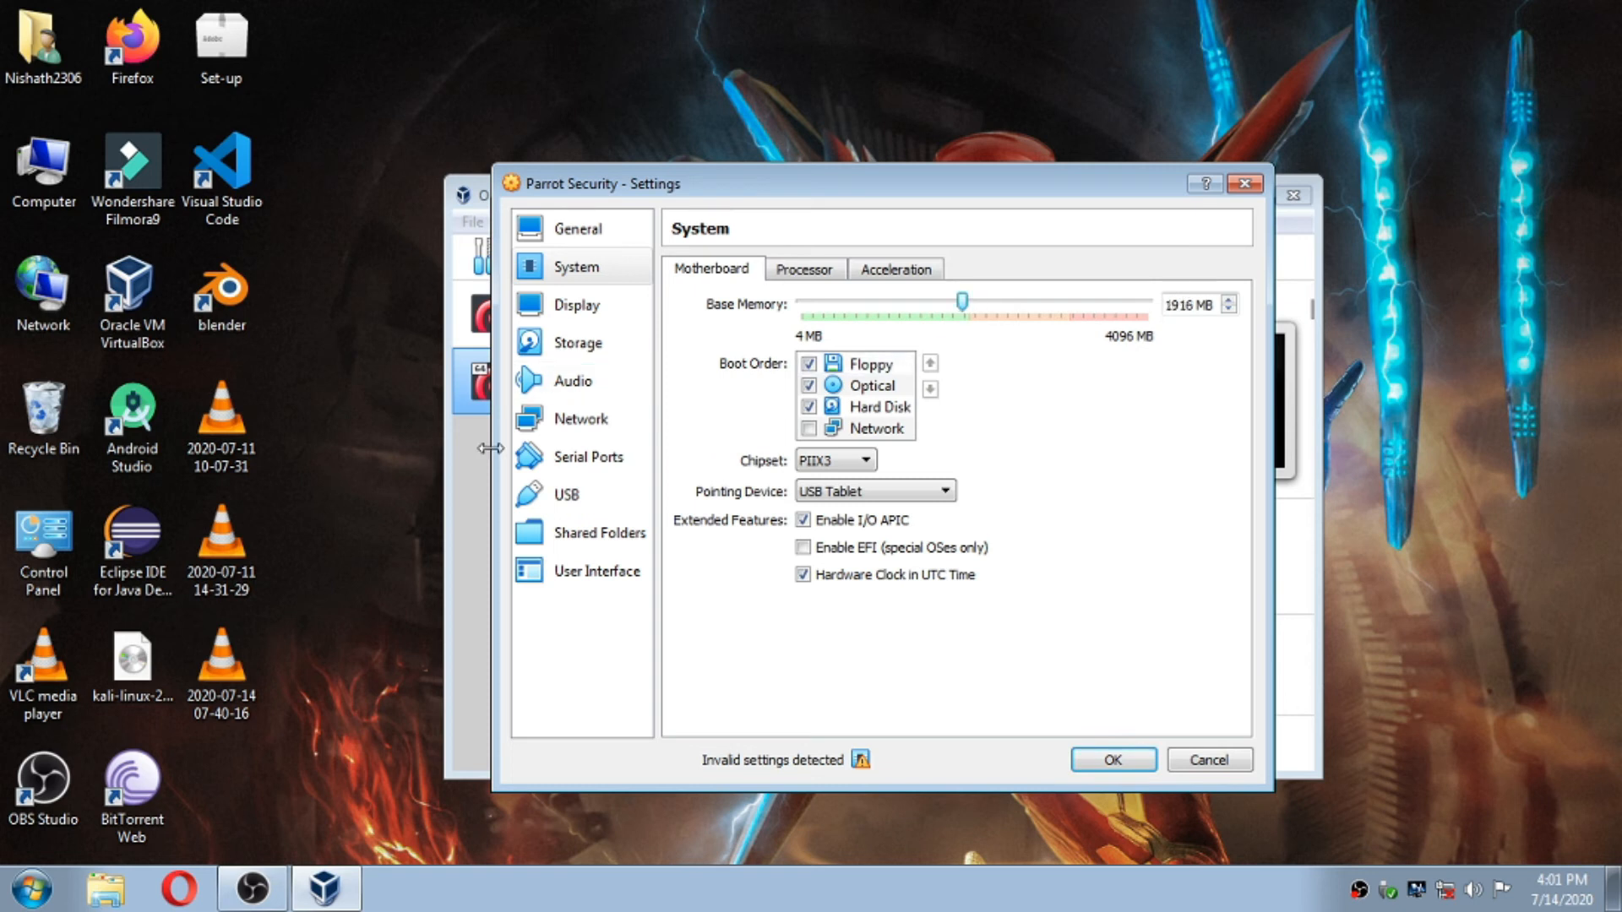
pyautogui.click(602, 500)
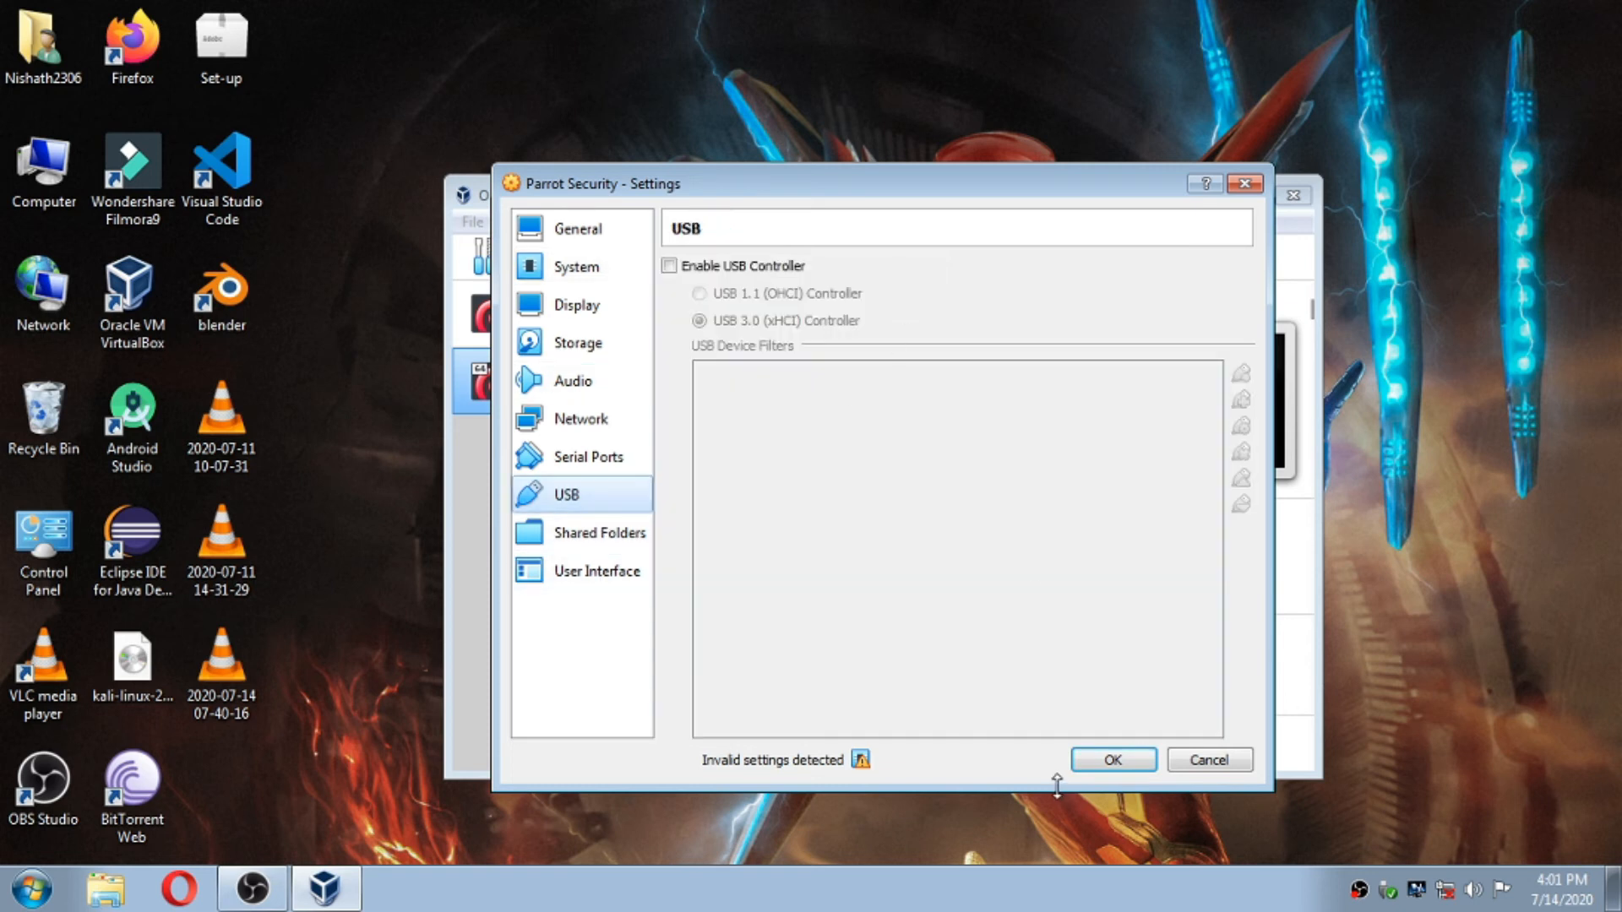
pyautogui.click(1115, 761)
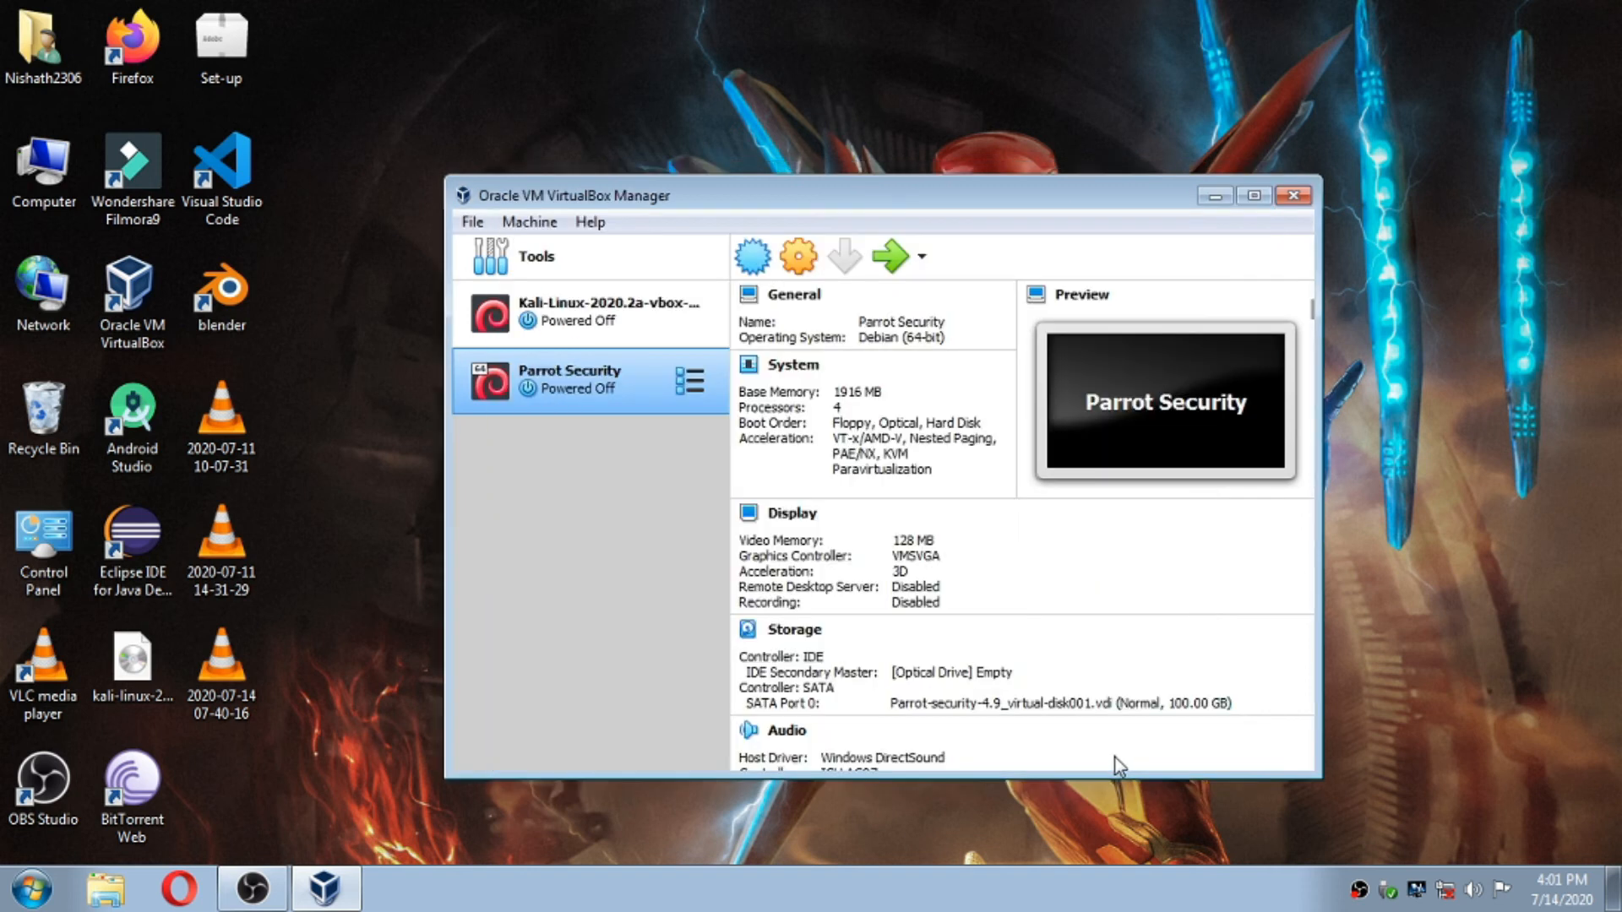
# Step: Start the Parrot Security virtual machine with Headless Start, show its window and dismiss the mouse pointer integration notice
pyautogui.click(921, 256)
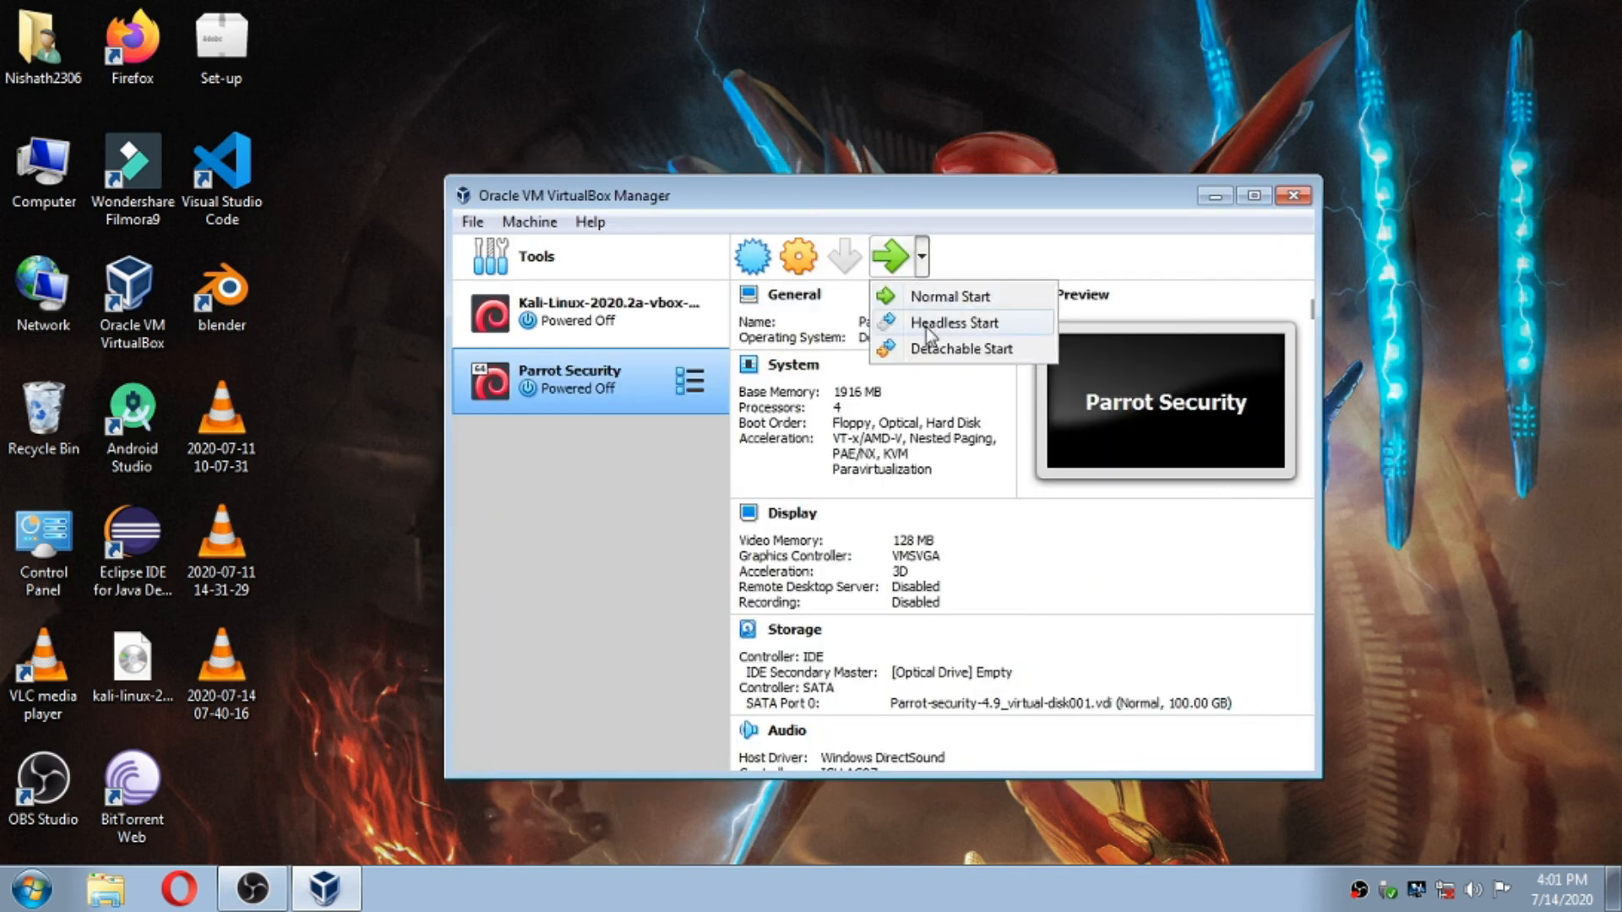
pyautogui.click(925, 326)
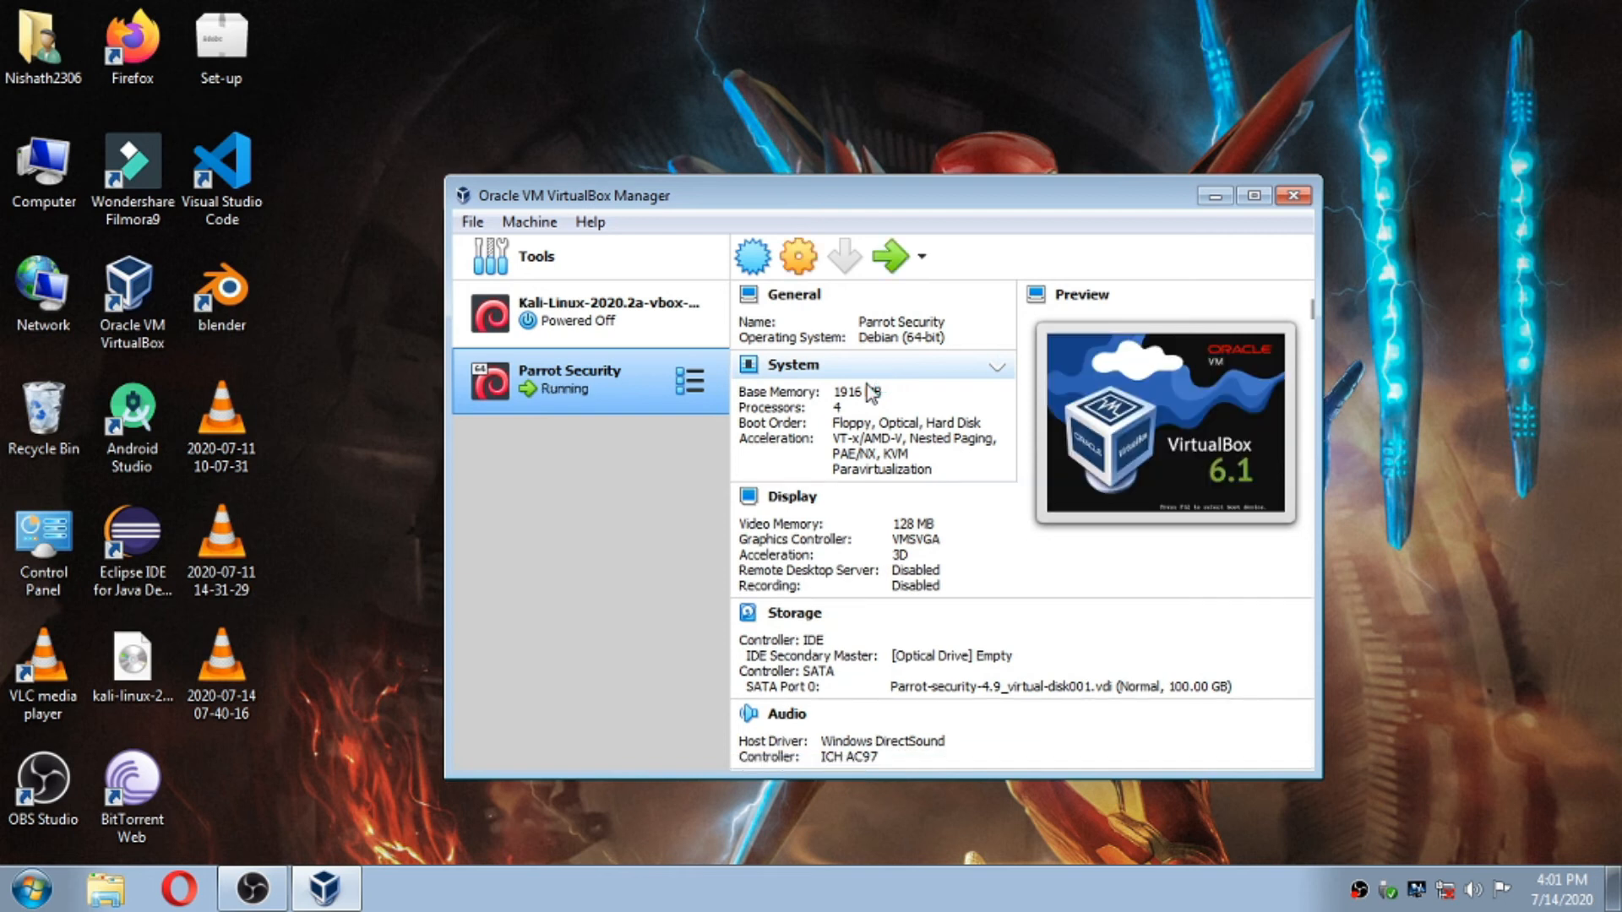
pyautogui.click(870, 260)
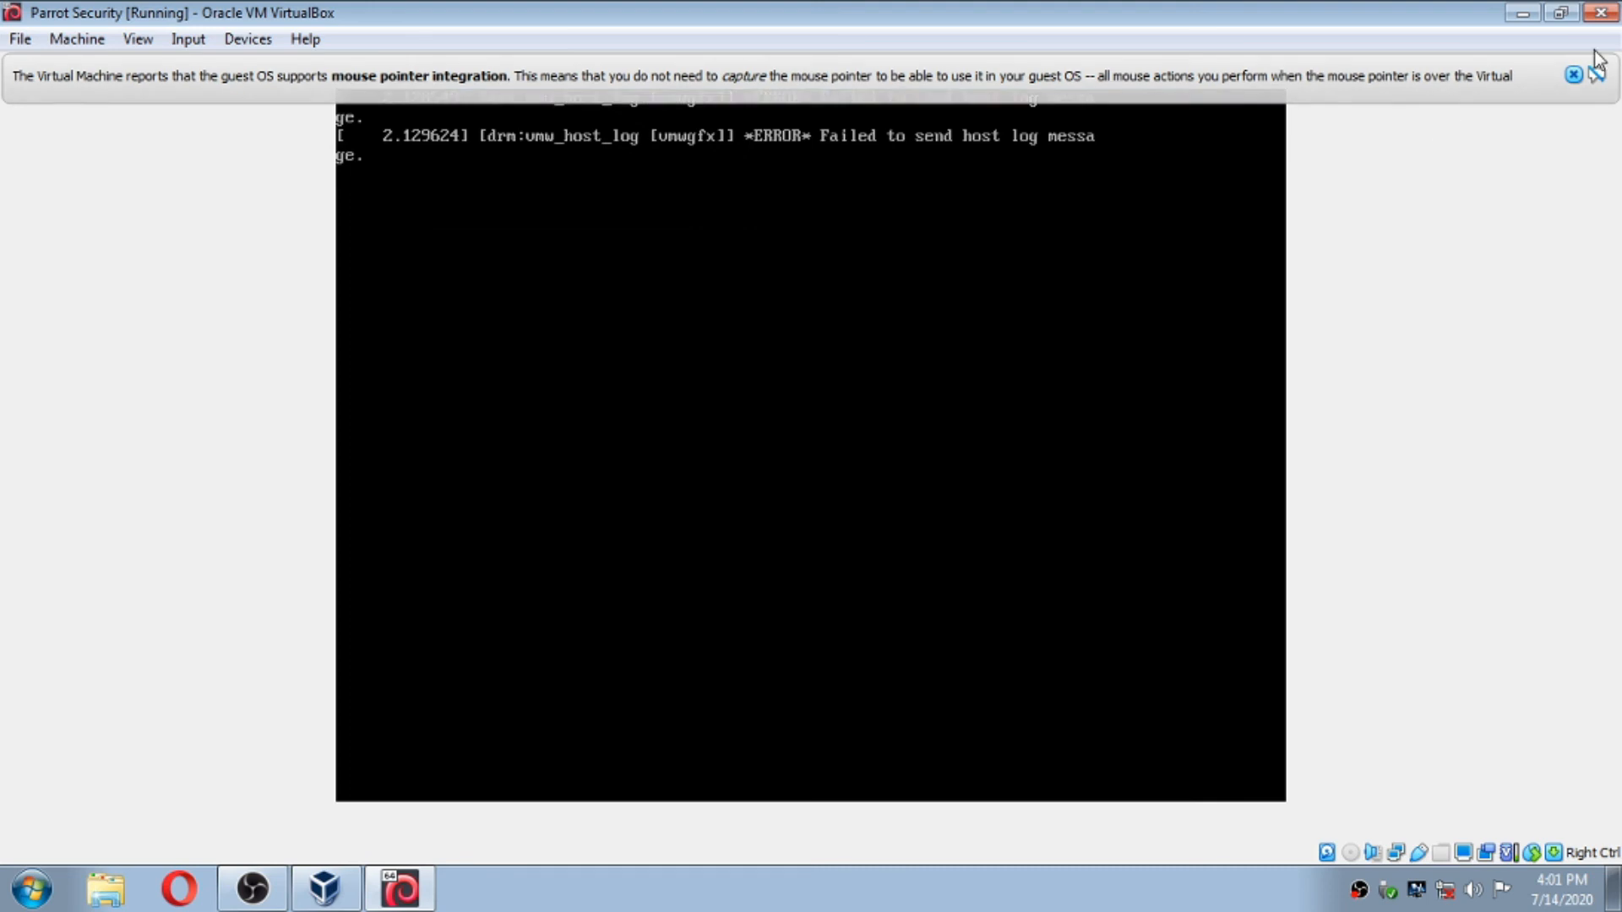
pyautogui.click(1596, 74)
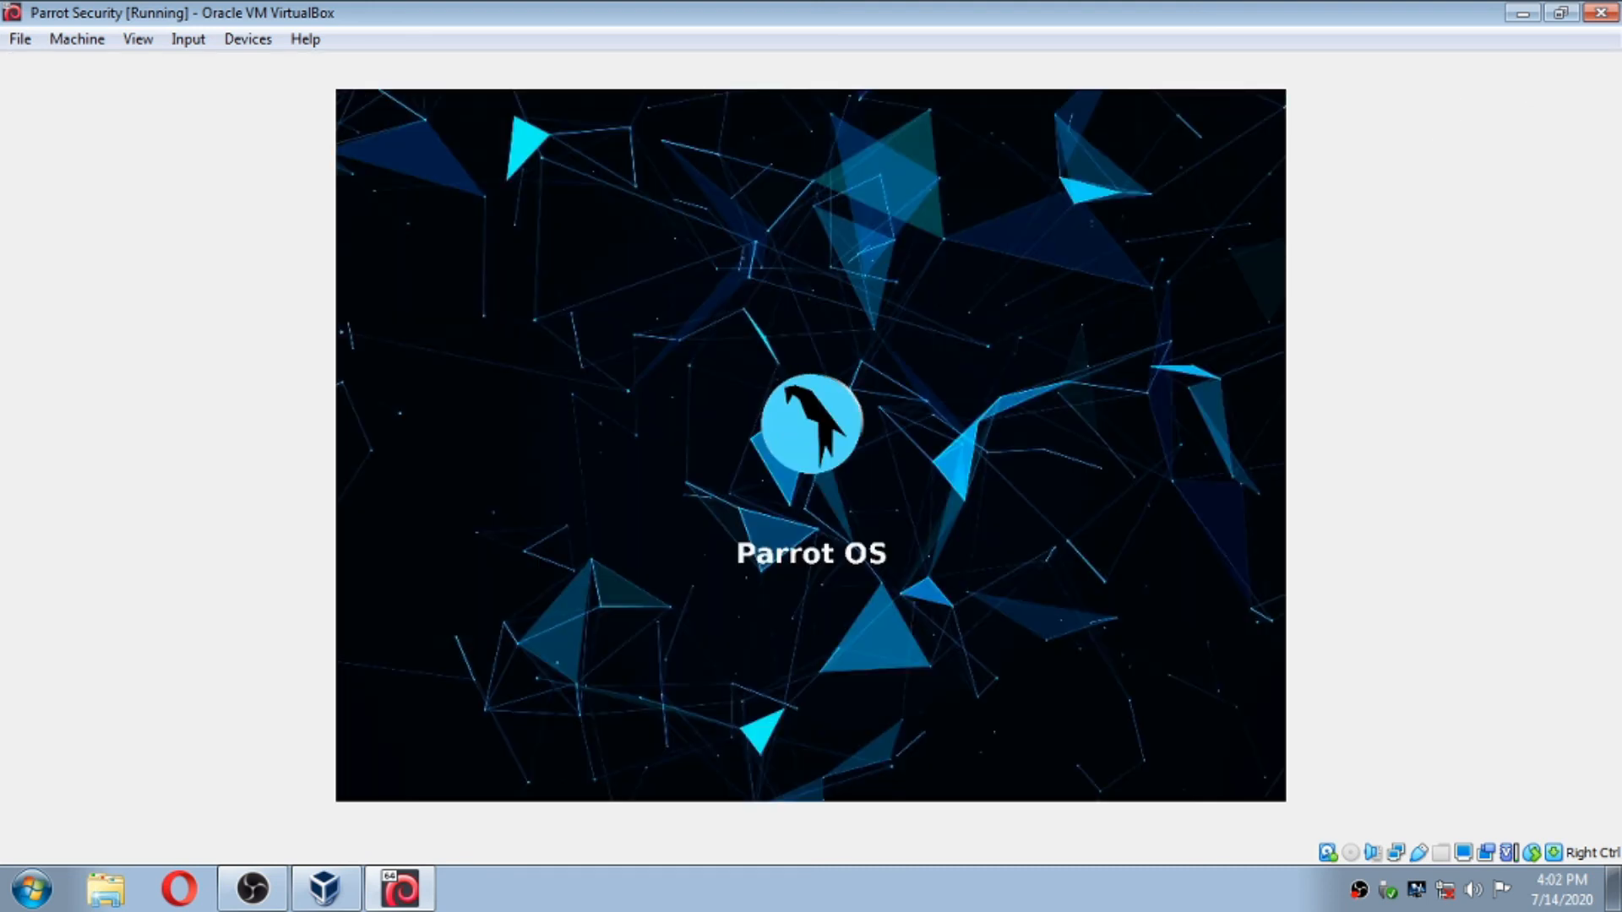